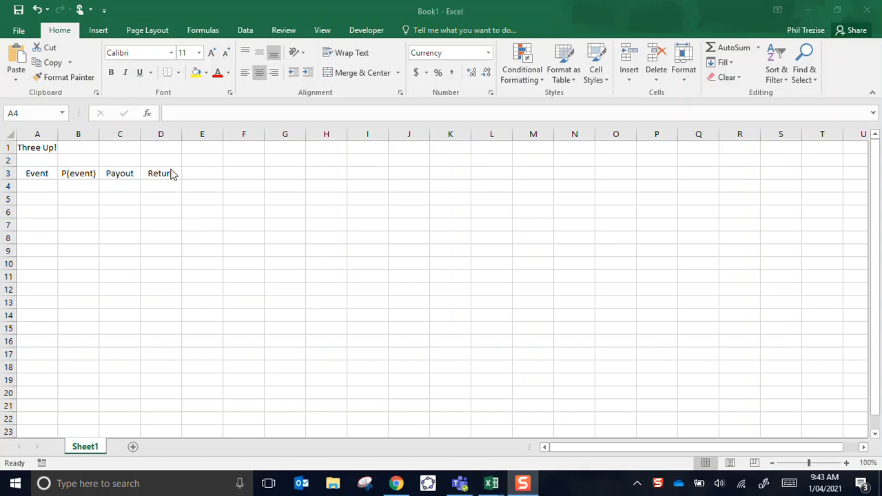
# - List the events 3H and 2H in cells A4 and A5 under the Event heading
pyautogui.click(49, 183)
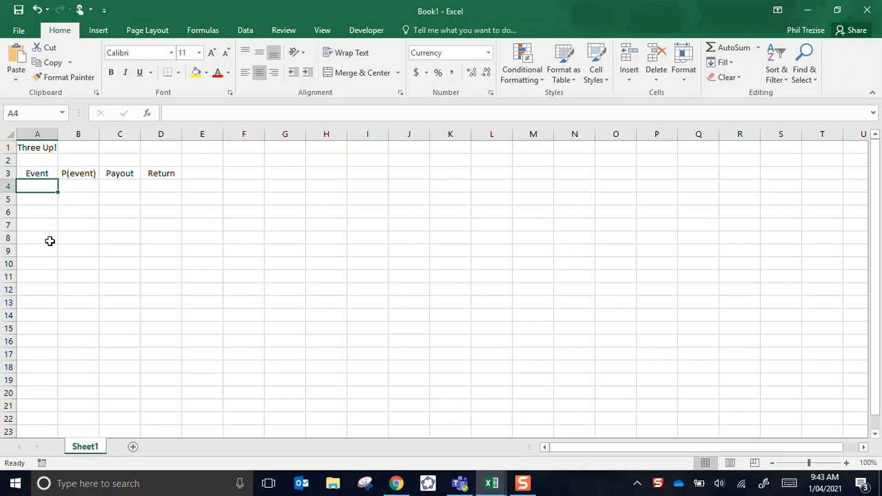
pyautogui.write('3H')
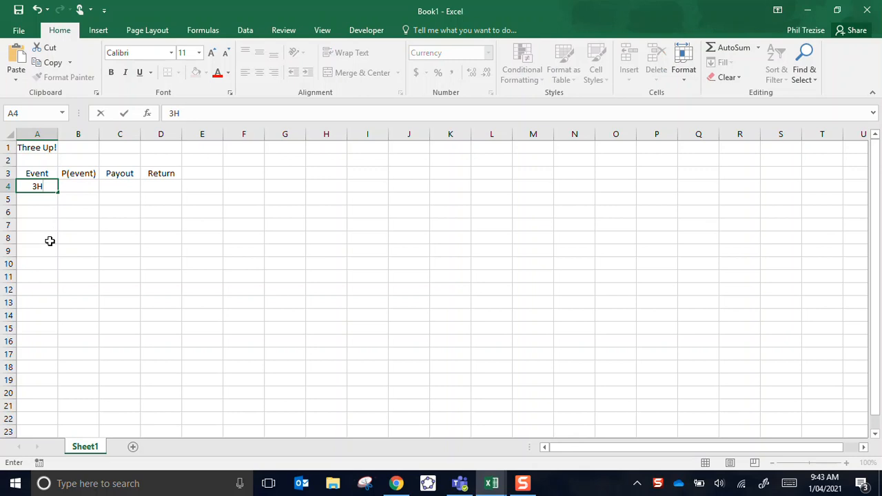
pyautogui.hotkey('ctrl', 'Return')
pyautogui.press('Return')
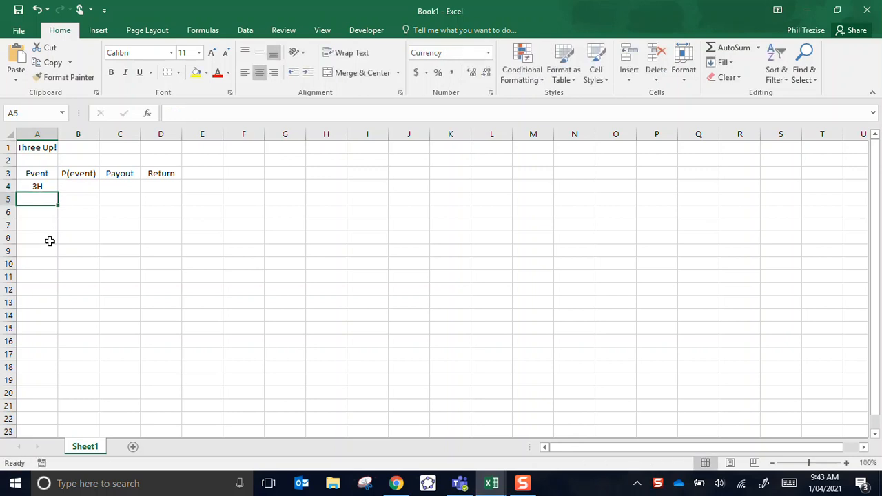
pyautogui.write('2H')
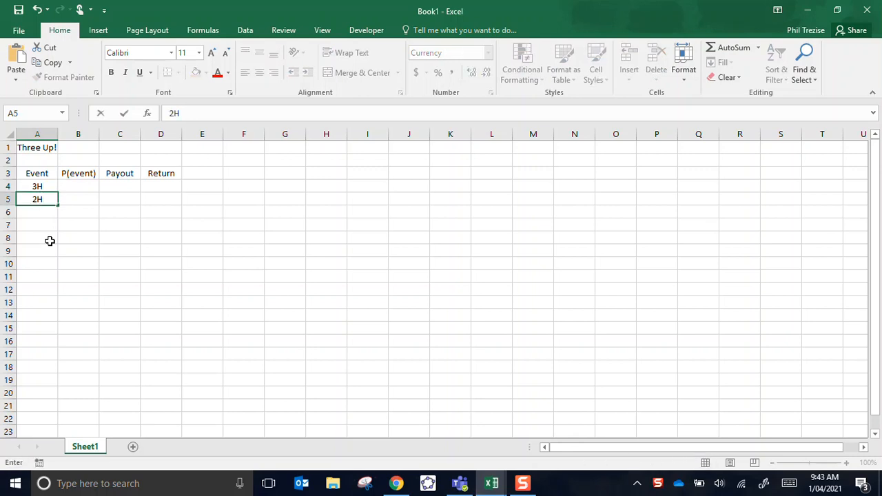
pyautogui.press('Return')
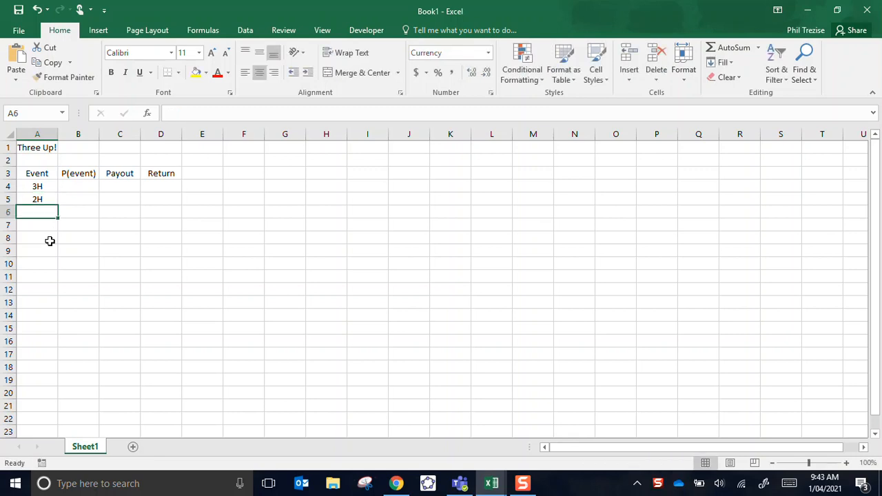
# - Enter "loss (1H,0H)" as the third event in A6 and widen column A to fit the text
pyautogui.write('loss (1 or 0')
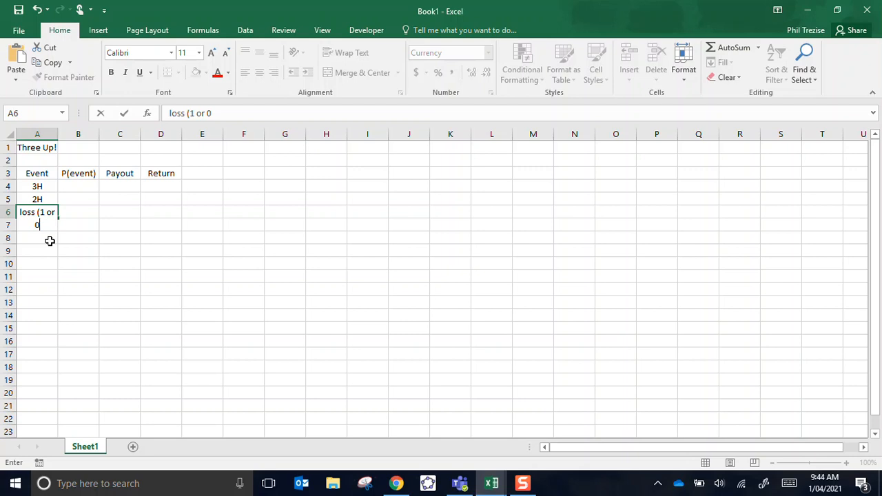
pyautogui.hotkey('ctrl', 'Return')
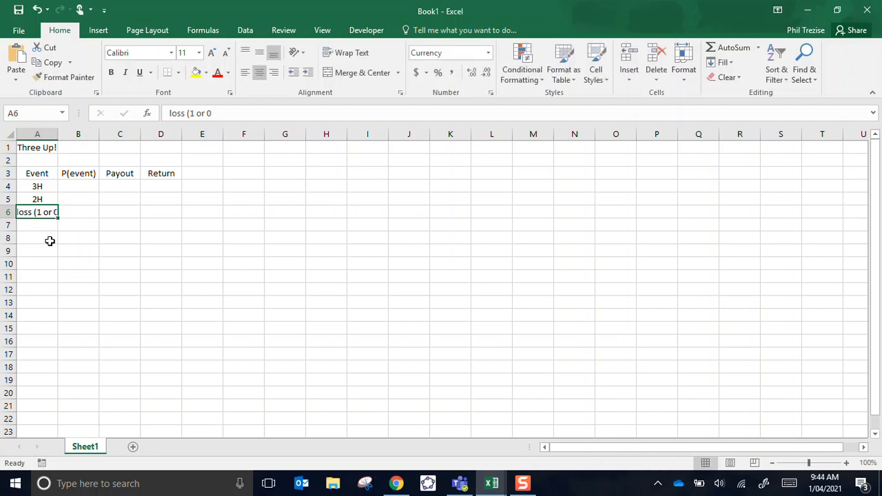
pyautogui.click(242, 114)
pyautogui.press('BackSpace')
pyautogui.press('BackSpace')
pyautogui.press('BackSpace')
pyautogui.press('BackSpace')
pyautogui.press('BackSpace')
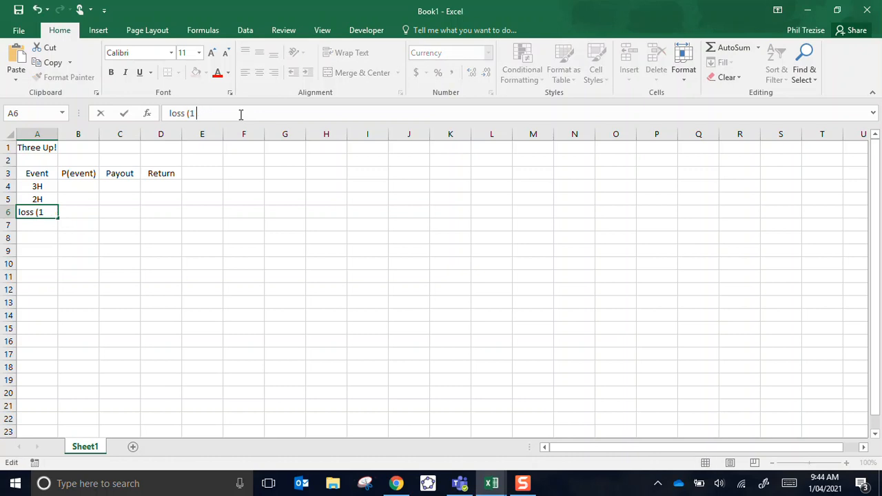
pyautogui.write('H,0H)')
pyautogui.press('Return')
pyautogui.press('Up')
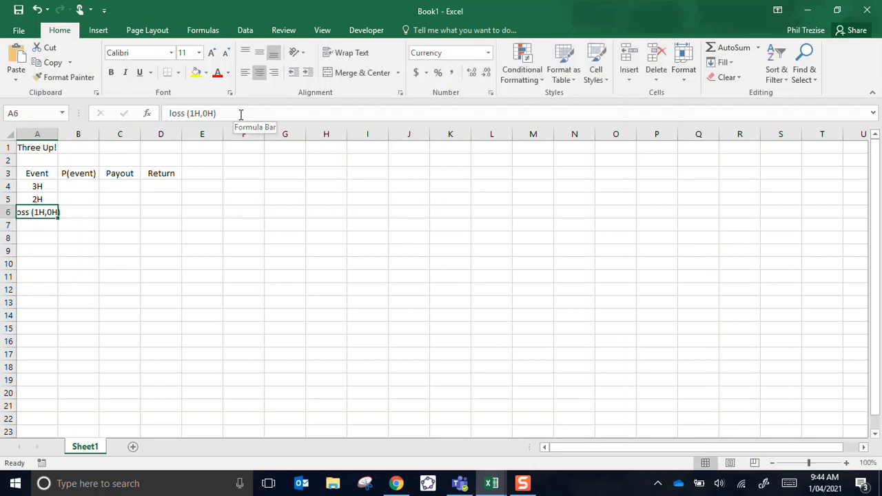
pyautogui.moveTo(59, 137); pyautogui.dragTo(79, 138)
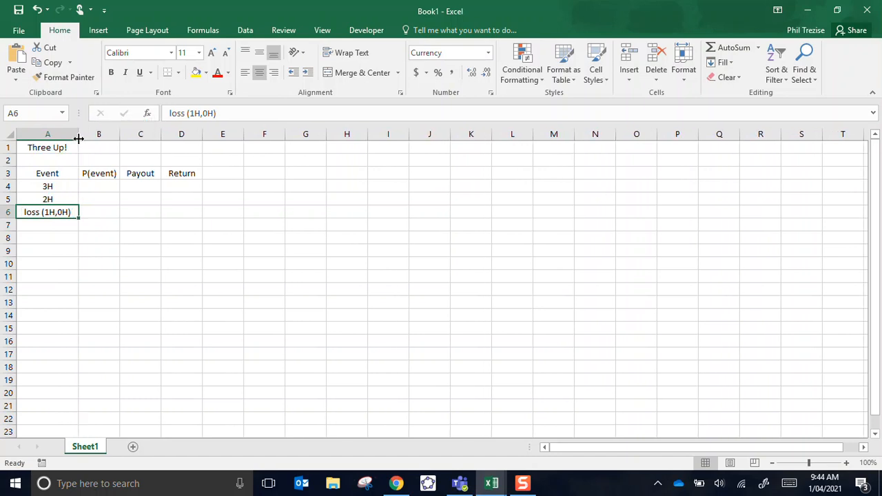
# - Enter the 3H probability 0.125 in B4 and format it as a Number with three decimal places
pyautogui.click(99, 188)
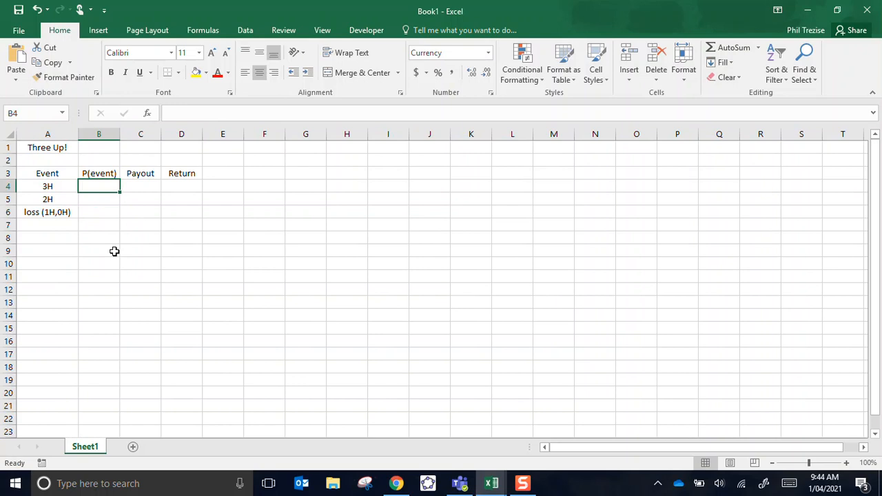
pyautogui.write('0.125')
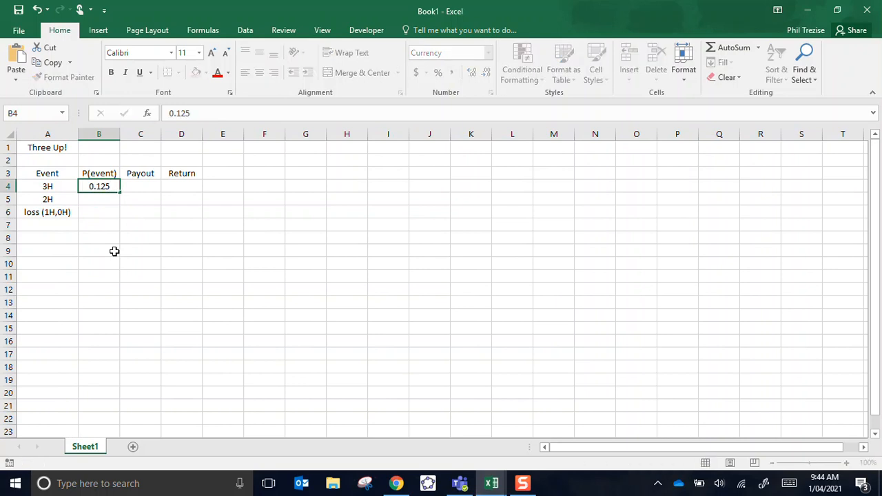
pyautogui.press('Return')
pyautogui.press('Up')
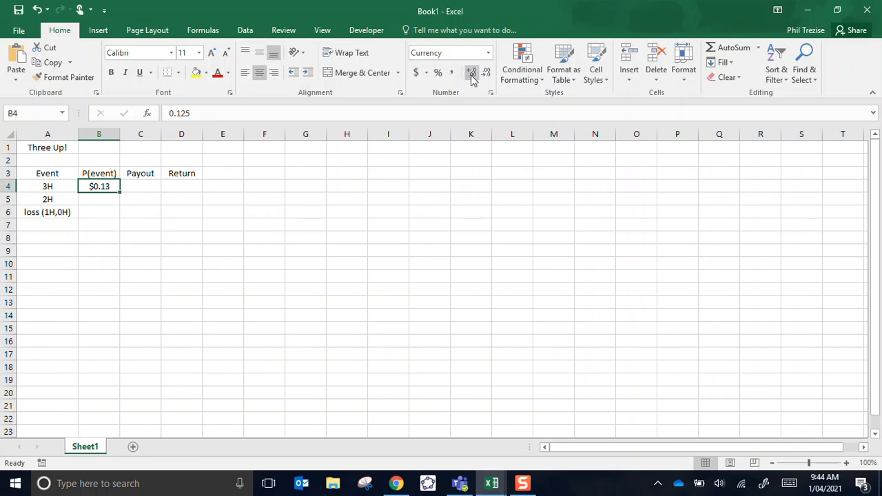
pyautogui.click(487, 52)
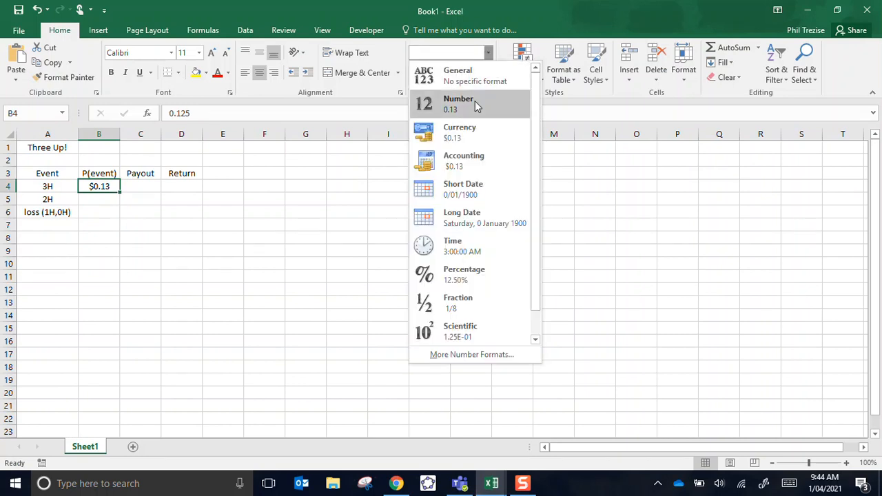
pyautogui.click(459, 103)
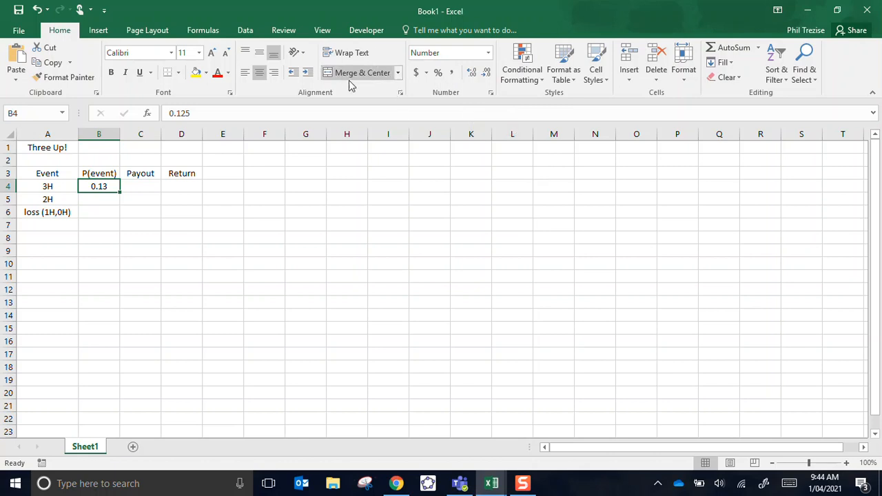
pyautogui.click(472, 74)
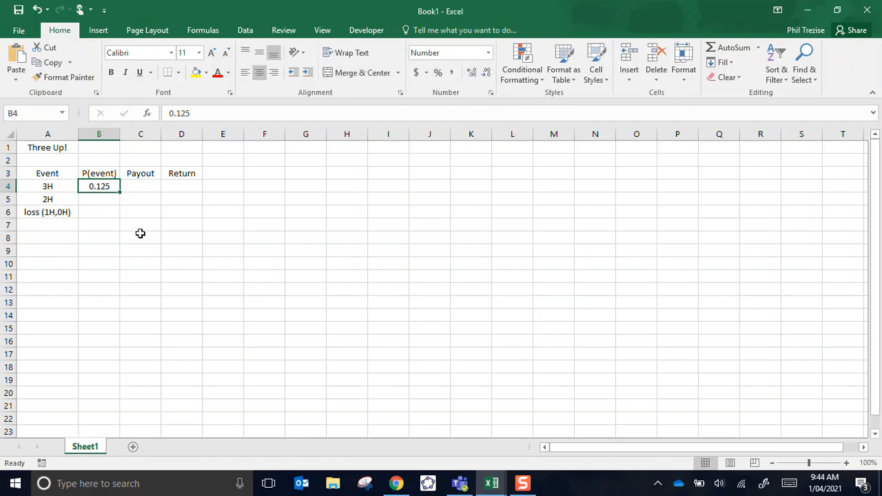
# - Enter the 2H probability 0.375 in B5 and format it as a Number with three decimal places
pyautogui.click(105, 198)
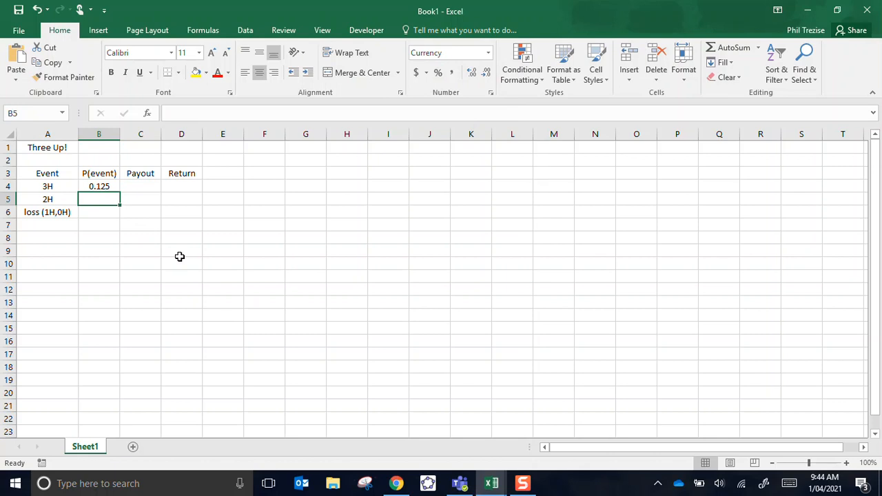
pyautogui.press('Down')
pyautogui.press('Down')
pyautogui.press('Down')
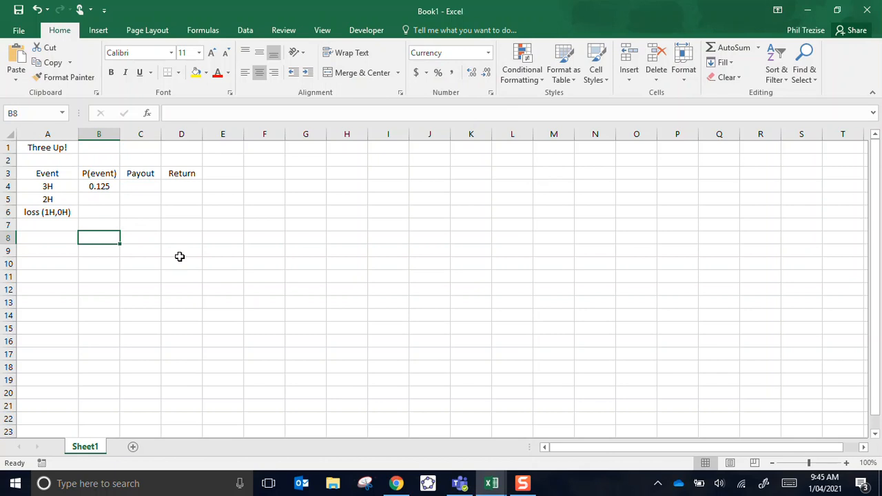
pyautogui.press('Up')
pyautogui.press('Up')
pyautogui.press('Up')
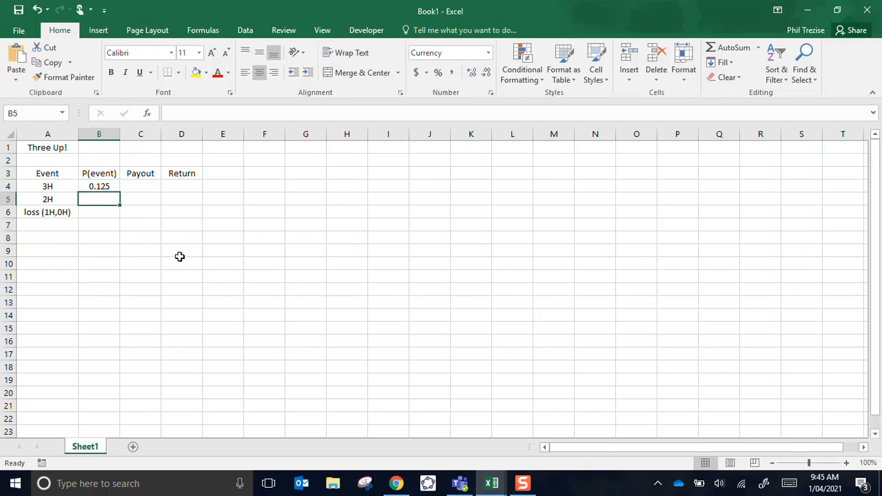
pyautogui.write('0.375')
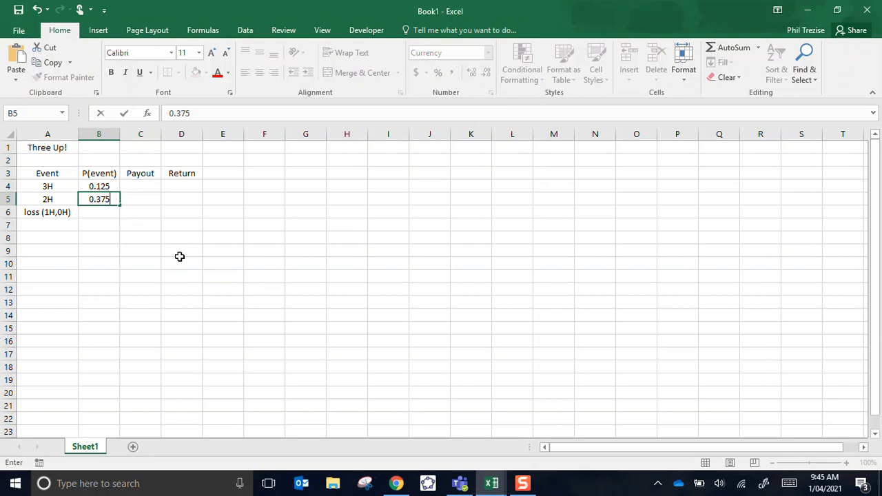
pyautogui.press('Return')
pyautogui.press('Up')
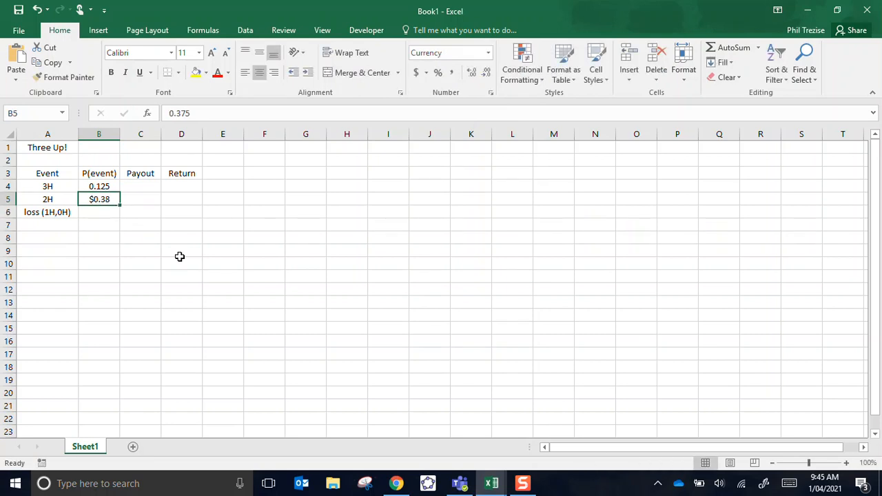
pyautogui.click(488, 53)
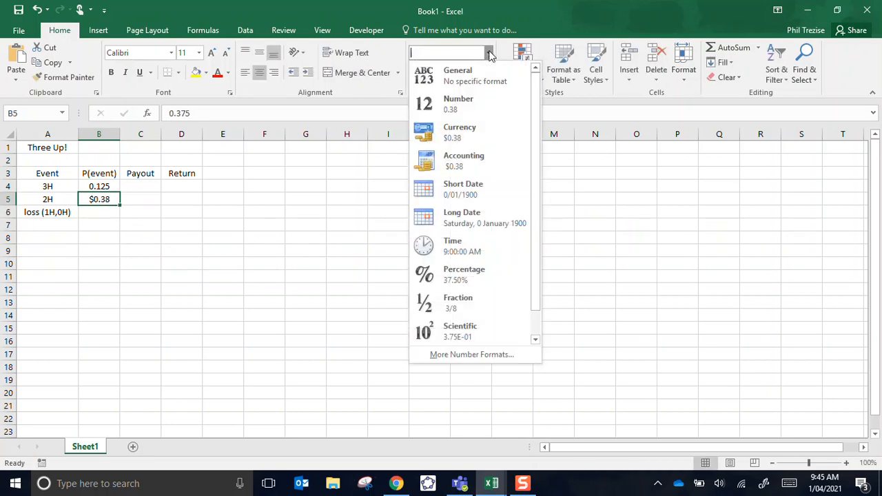
pyautogui.click(475, 107)
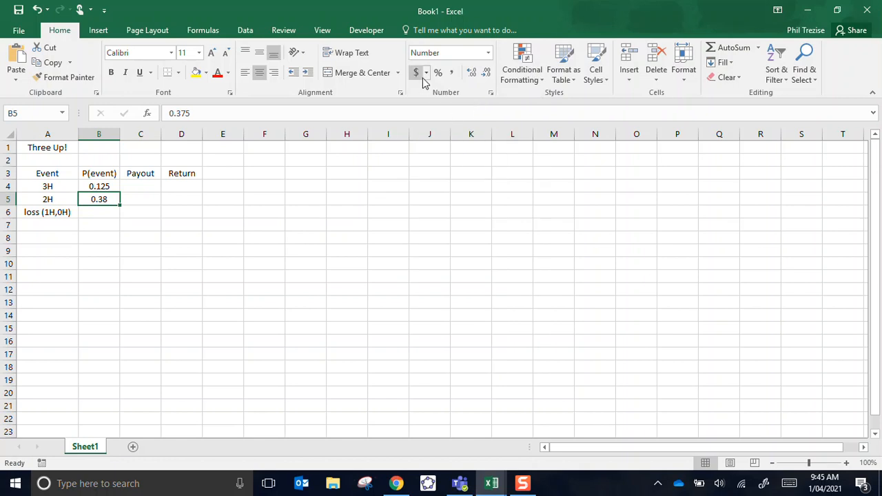
pyautogui.click(472, 72)
# - Enter the loss probability 0.5 in B6 and apply the Number format
pyautogui.click(117, 216)
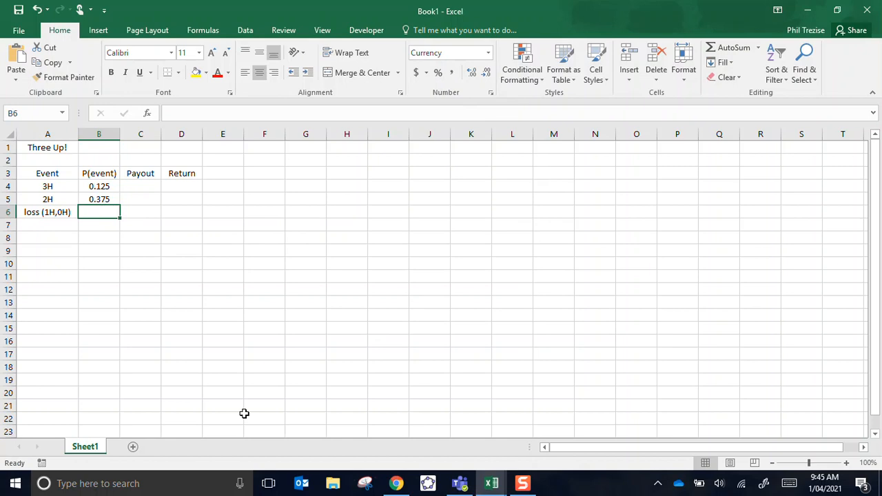
pyautogui.press('Up')
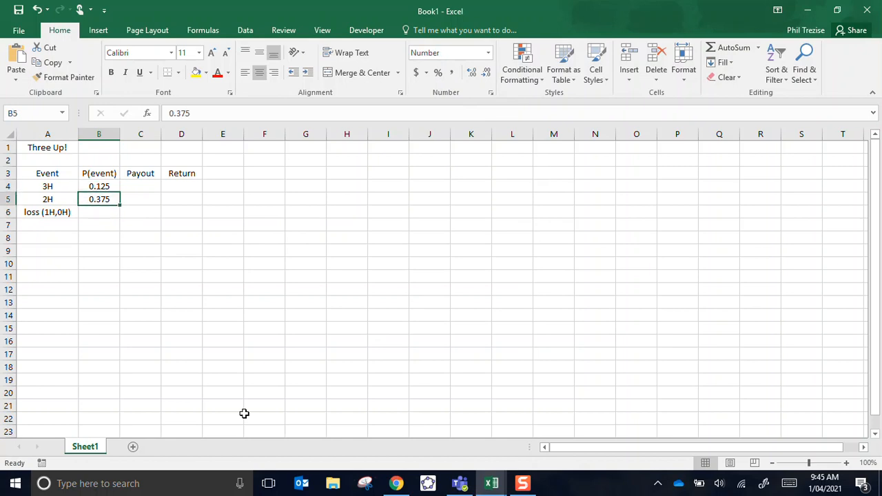
pyautogui.press('Down')
pyautogui.write('0.58')
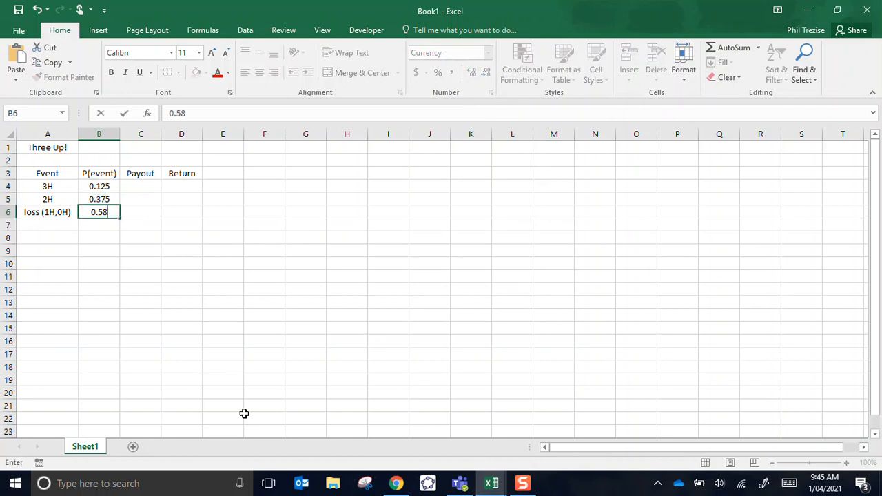
pyautogui.press('BackSpace')
pyautogui.press('Return')
pyautogui.press('Up')
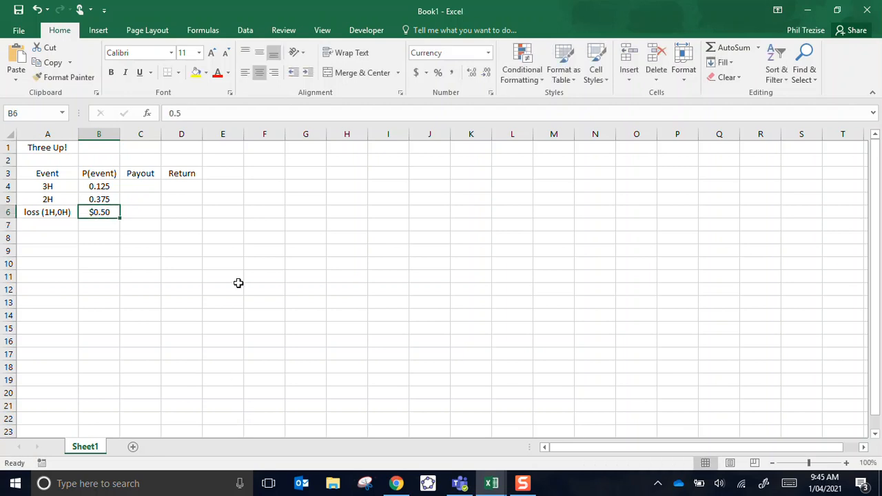
pyautogui.click(487, 53)
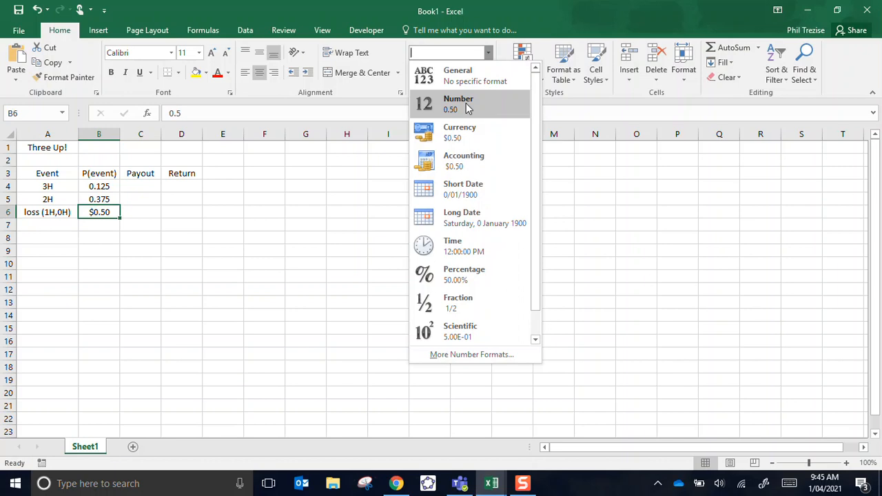
pyautogui.click(468, 108)
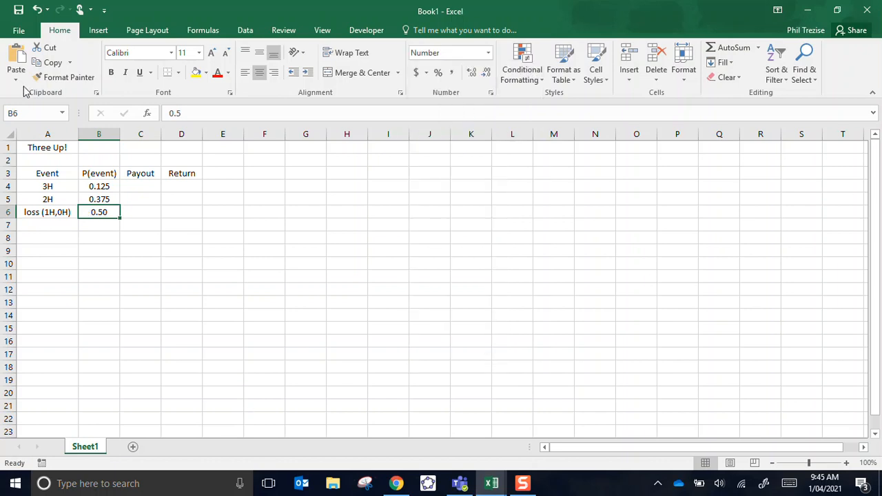
# - Apply the General number format to every cell in the sheet
pyautogui.click(8, 134)
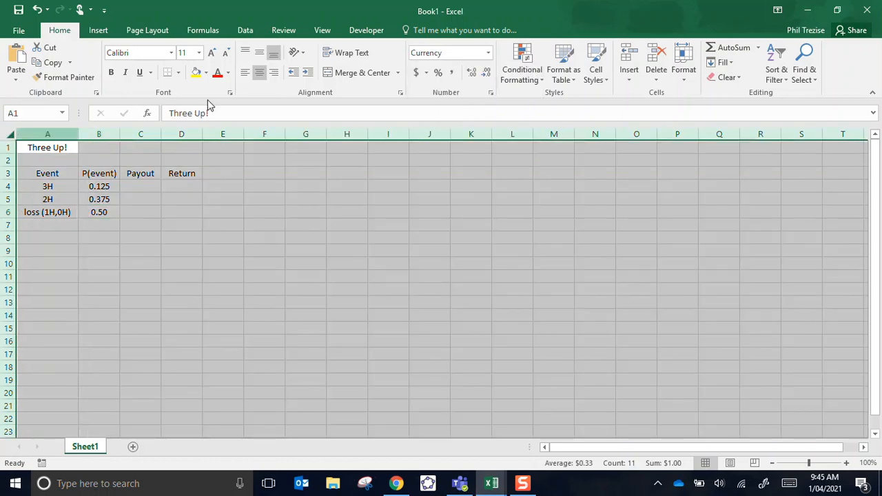
pyautogui.click(489, 53)
pyautogui.click(482, 76)
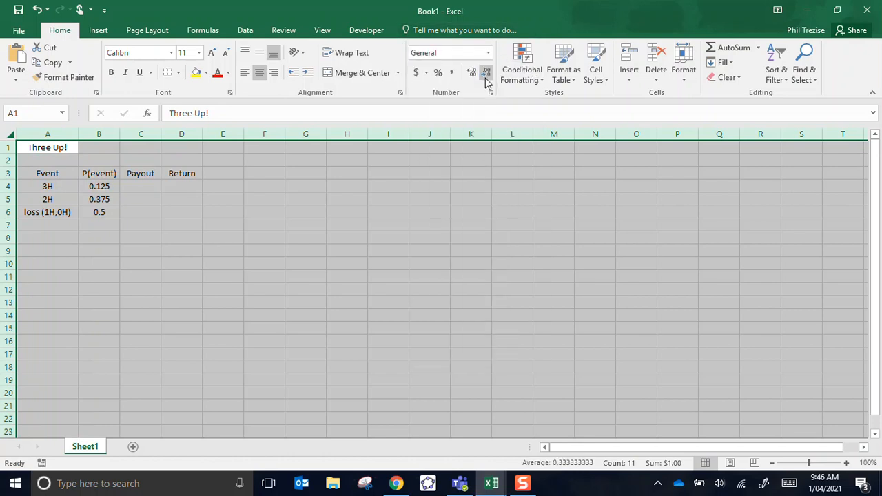
pyautogui.click(158, 250)
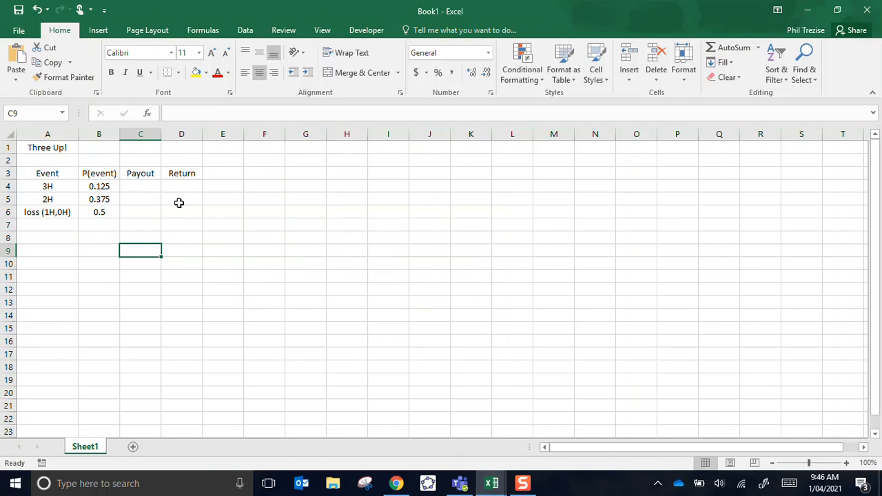
# - Enter the loss payout -1 in C6 and apply the dollar Accounting format to it
pyautogui.click(145, 183)
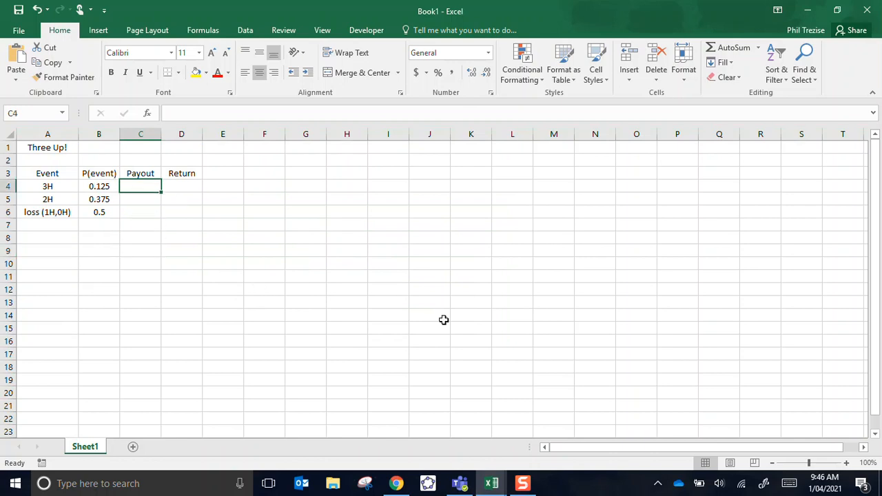
pyautogui.press('Up')
pyautogui.press('Up')
pyautogui.press('Down')
pyautogui.press('Down')
pyautogui.press('Down')
pyautogui.press('Down')
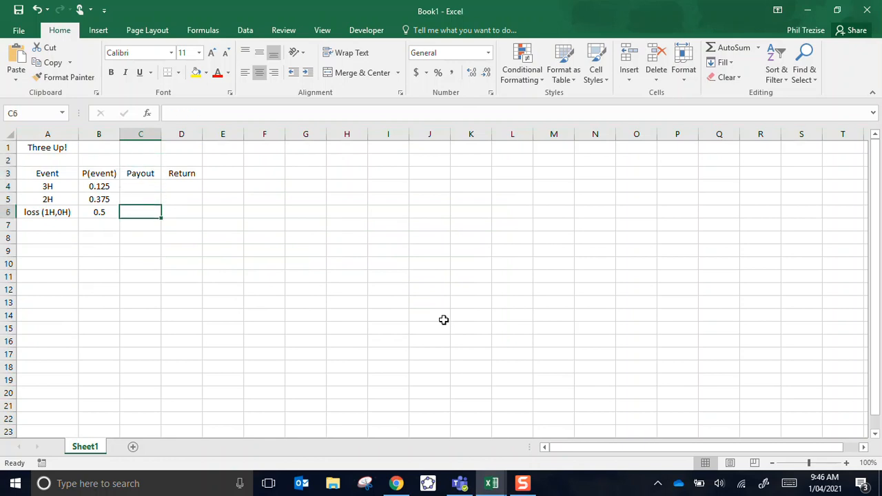
pyautogui.write('-1')
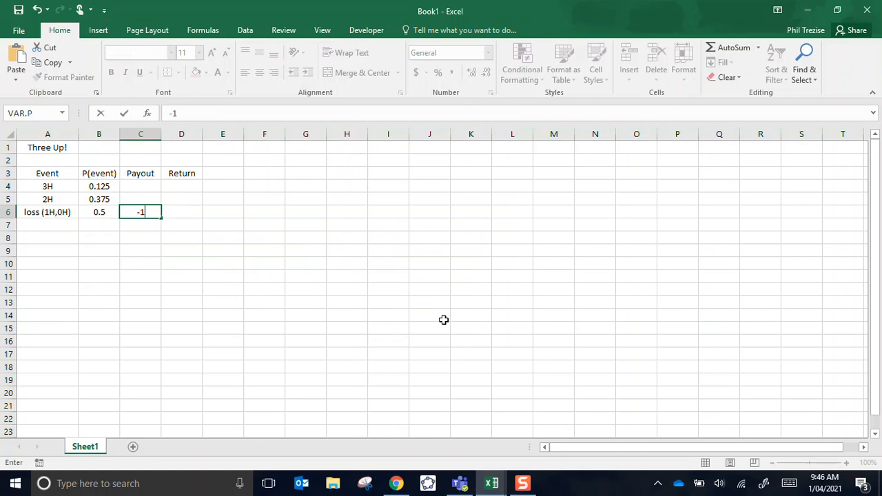
pyautogui.press('Return')
pyautogui.press('Up')
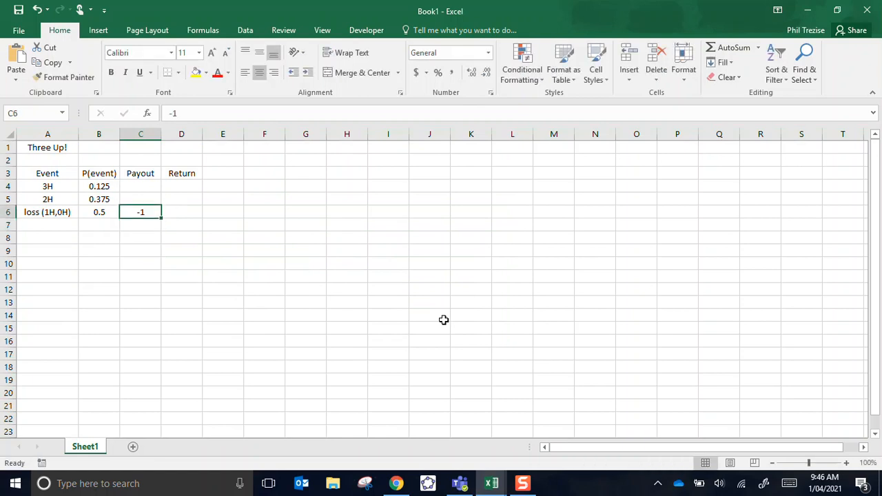
pyautogui.click(417, 72)
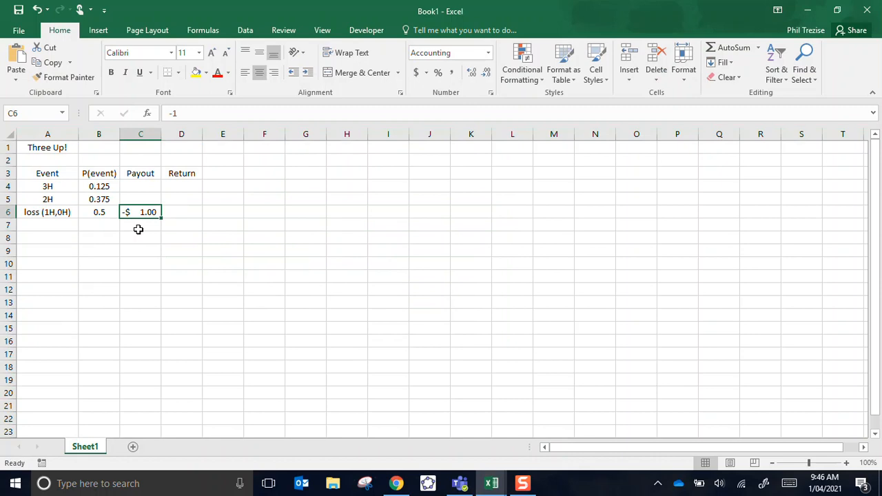
# - Enter payouts of 3 in C4 and 2 in C5, and apply the dollar Accounting format to both cells
pyautogui.press('Up')
pyautogui.press('Up')
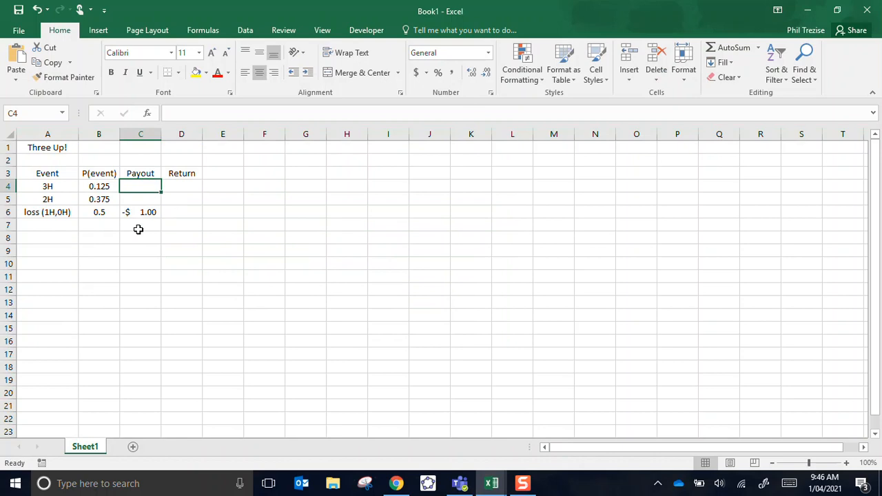
pyautogui.write('3')
pyautogui.press('Return')
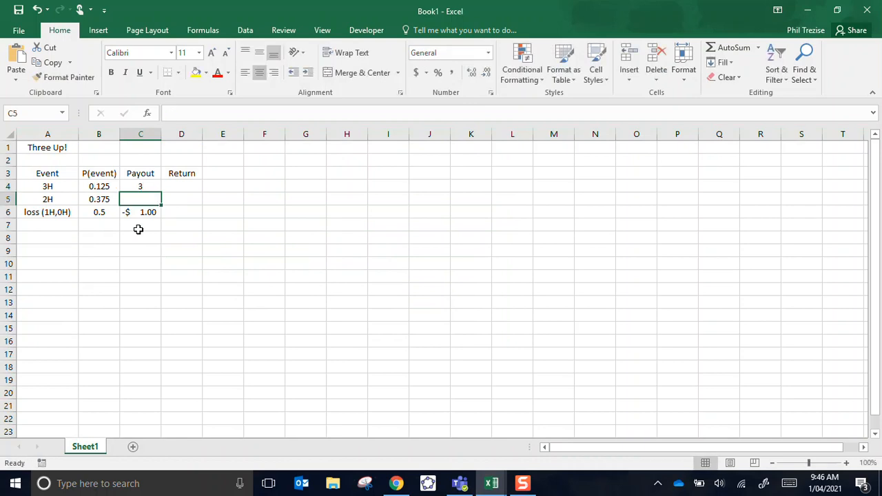
pyautogui.write('2')
pyautogui.press('Up')
pyautogui.press('Up')
pyautogui.hotkey('shift', 'Down')
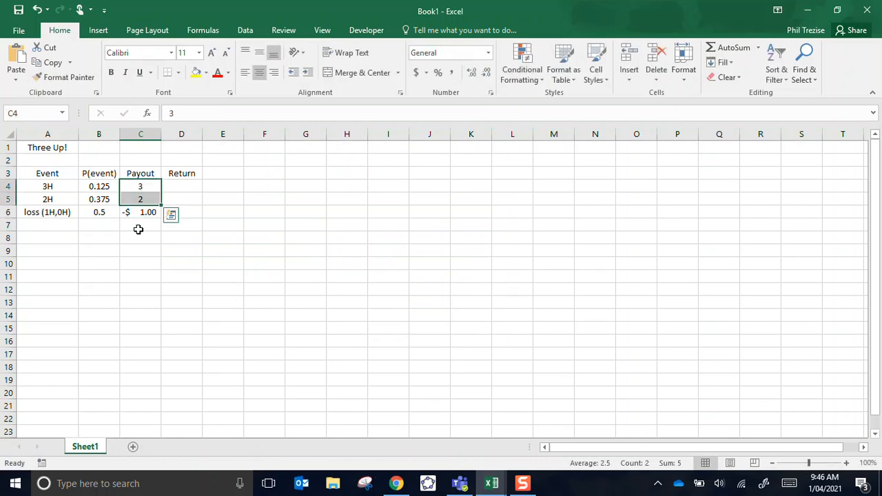
pyautogui.click(415, 72)
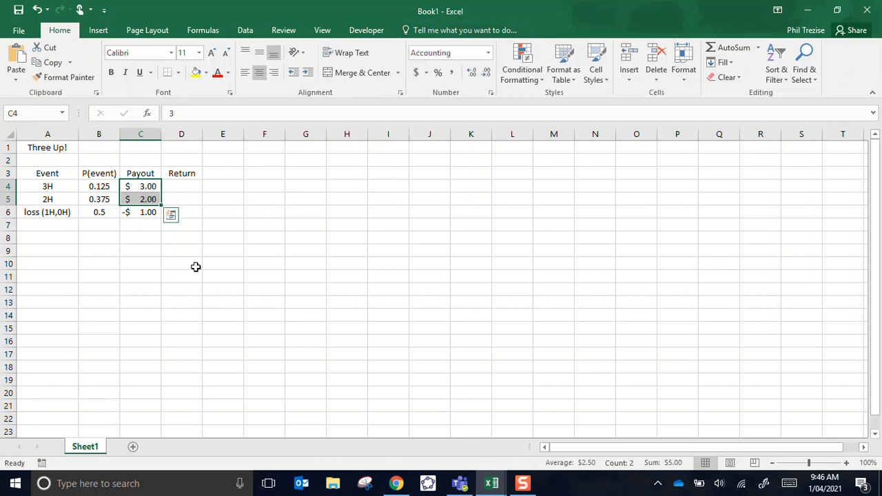
# - Calculate the 3H return in D4 as probability times payout with the formula =B4*C4
pyautogui.click(186, 187)
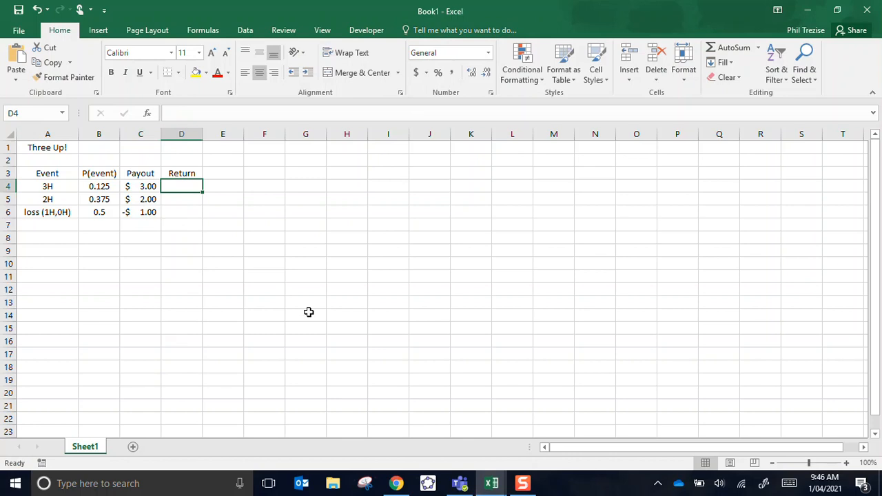
pyautogui.press('Left')
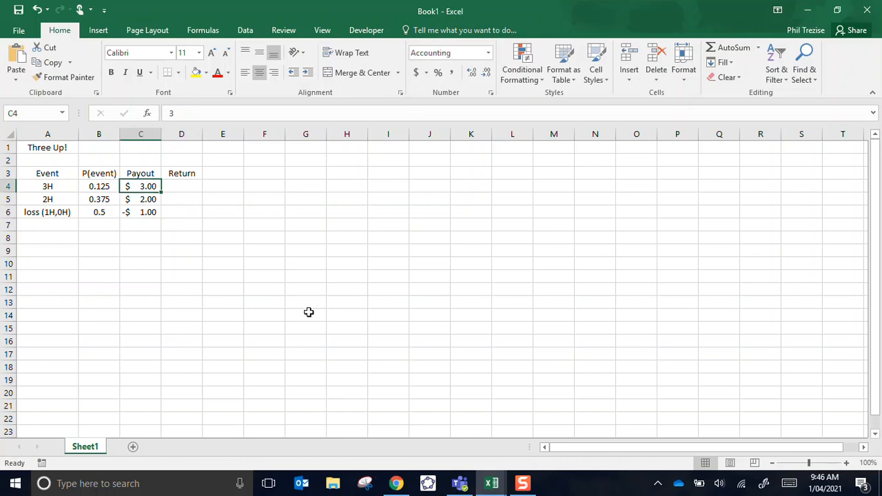
pyautogui.press('Left')
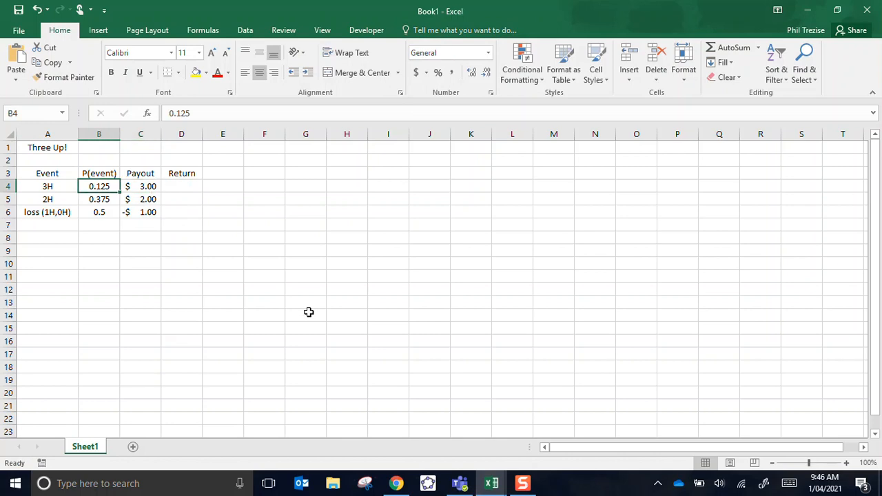
pyautogui.press('Right')
pyautogui.press('Right')
pyautogui.write('=')
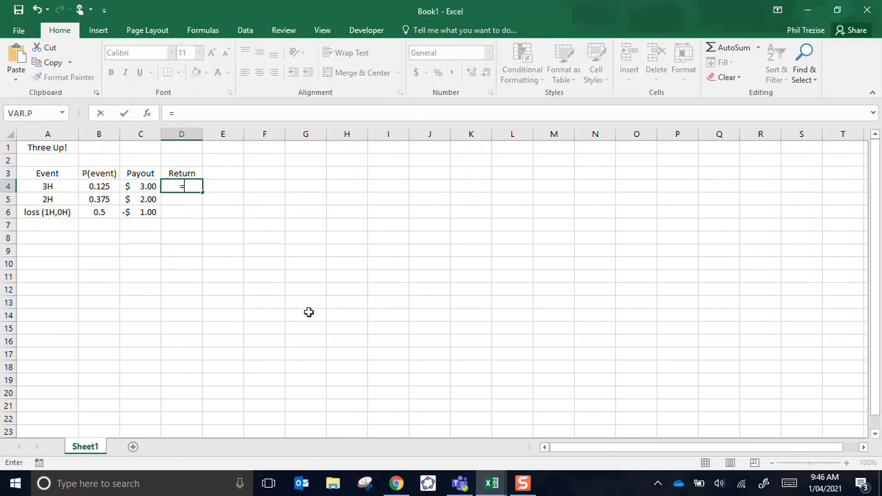
pyautogui.click(97, 185)
pyautogui.write('*')
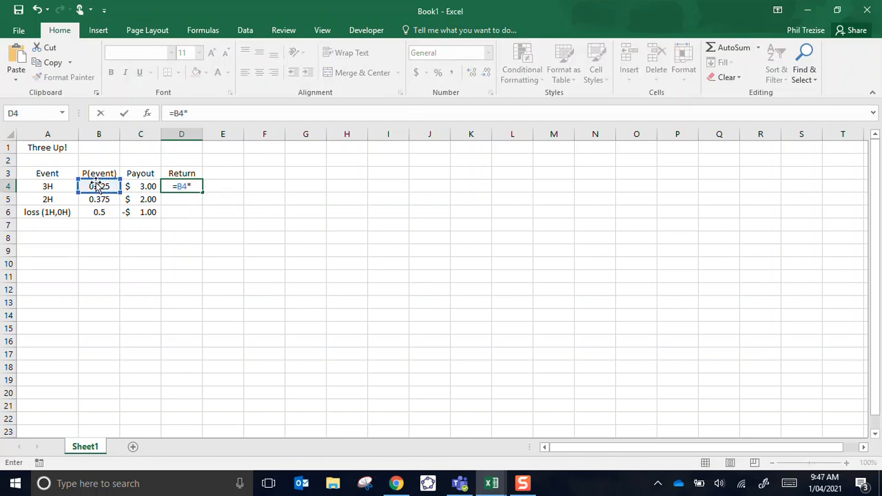
pyautogui.click(141, 186)
pyautogui.press('Return')
pyautogui.press('Up')
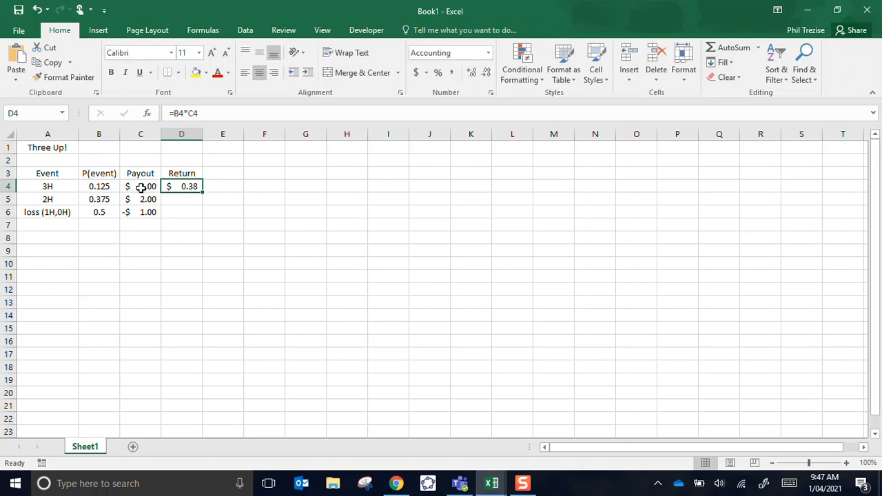
# - Calculate the 2H return in D5 with the formula =B5*C5
pyautogui.press('Down')
pyautogui.write('=')
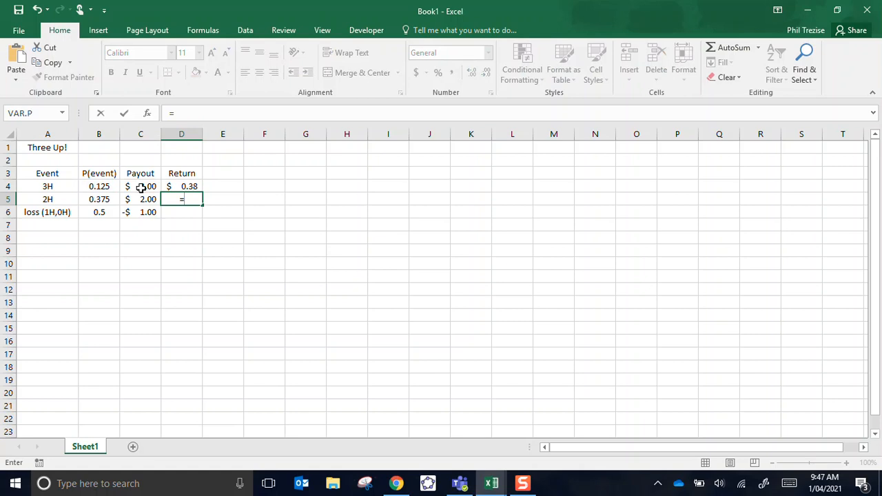
pyautogui.click(100, 200)
pyautogui.write('*')
pyautogui.click(138, 199)
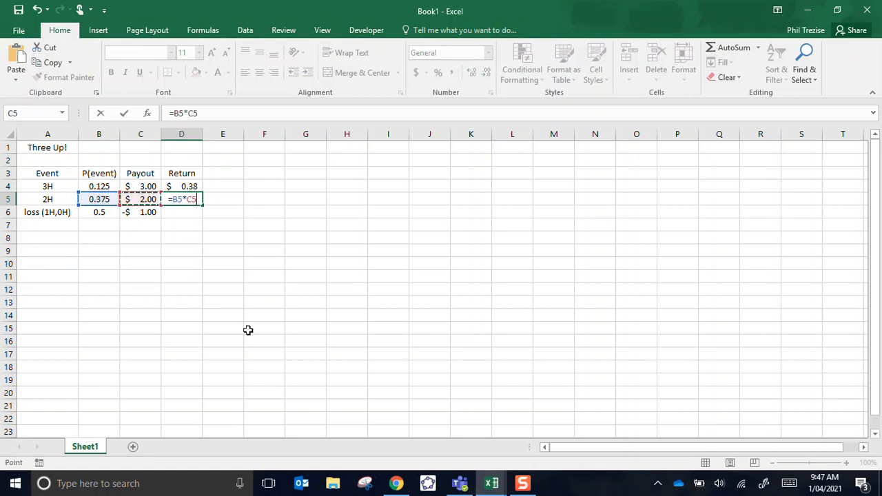
pyautogui.write('+')
pyautogui.press('BackSpace')
pyautogui.press('Return')
pyautogui.press('Up')
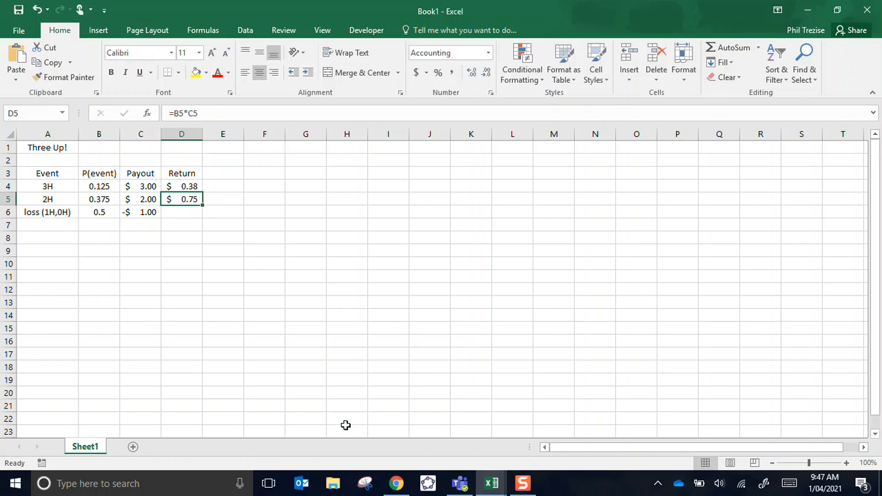
# - Calculate the return for the loss event in D6 with the formula =B6*C6
pyautogui.press('Down')
pyautogui.press('Left')
pyautogui.press('Right')
pyautogui.write('=')
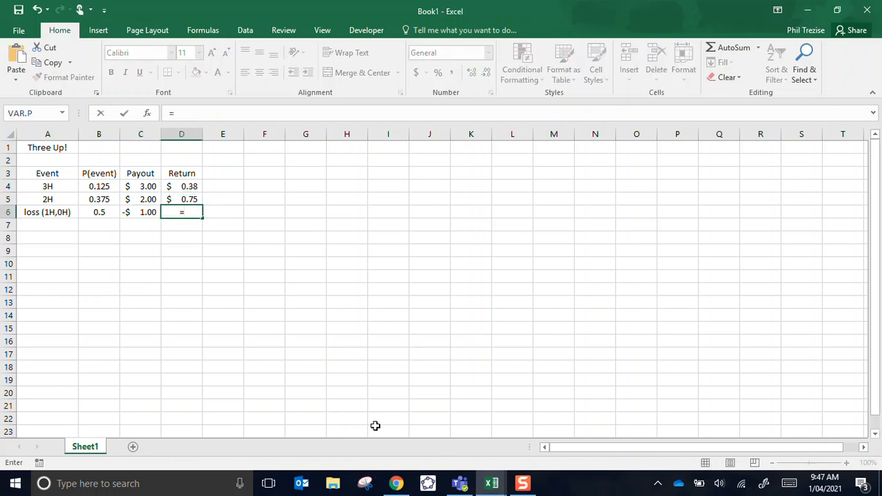
pyautogui.click(91, 212)
pyautogui.write('*')
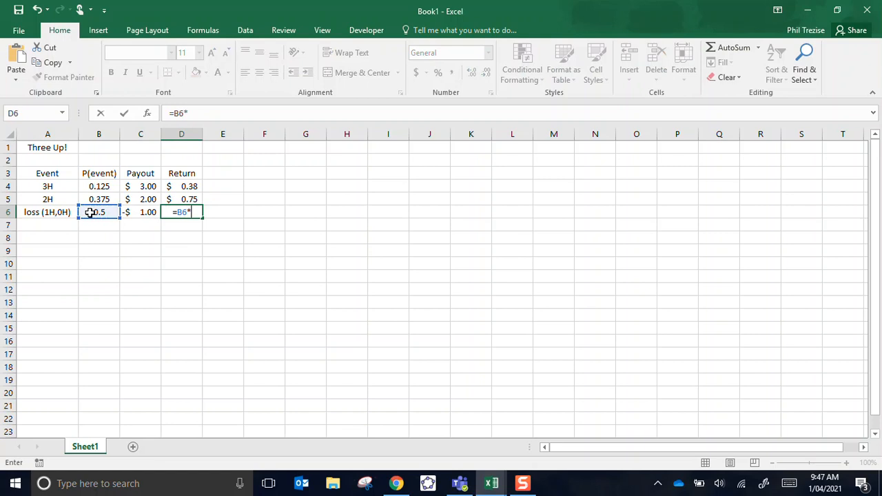
pyautogui.click(142, 211)
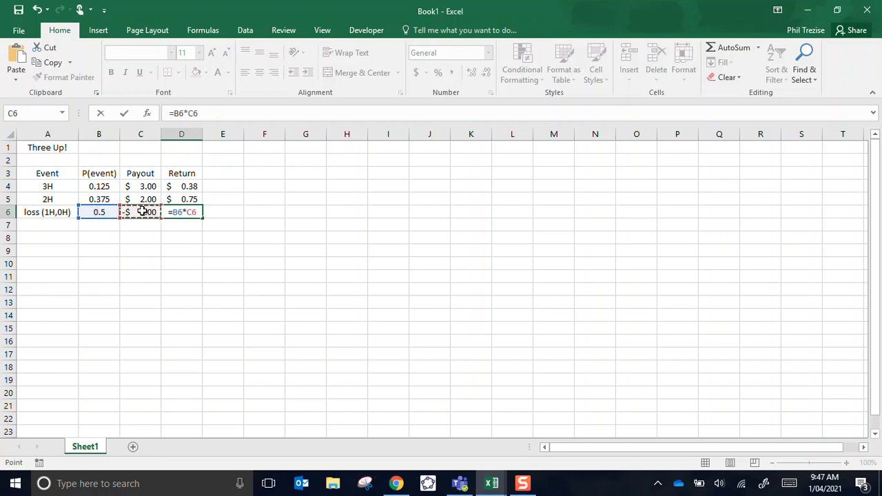
pyautogui.press('Return')
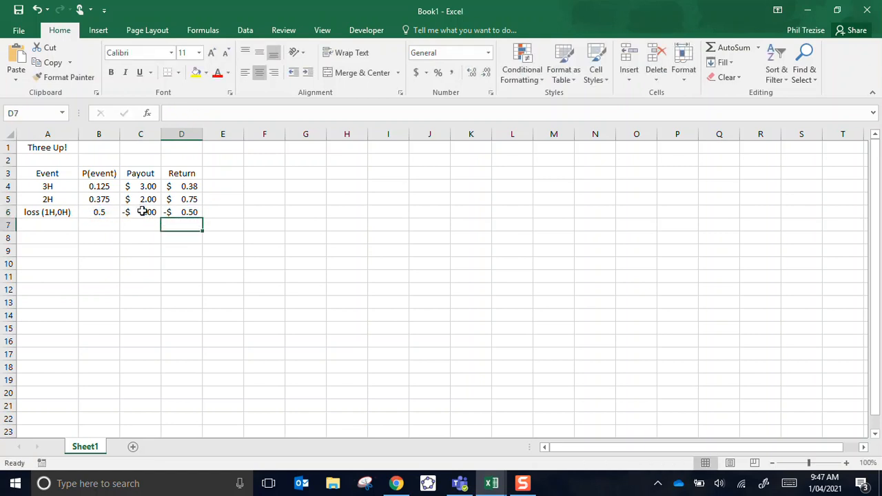
# - Format the payouts and returns in C4:D6 as Currency, with negative amounts in red with a minus sign
pyautogui.press('Up')
pyautogui.press('Up')
pyautogui.press('Up')
pyautogui.press('Left')
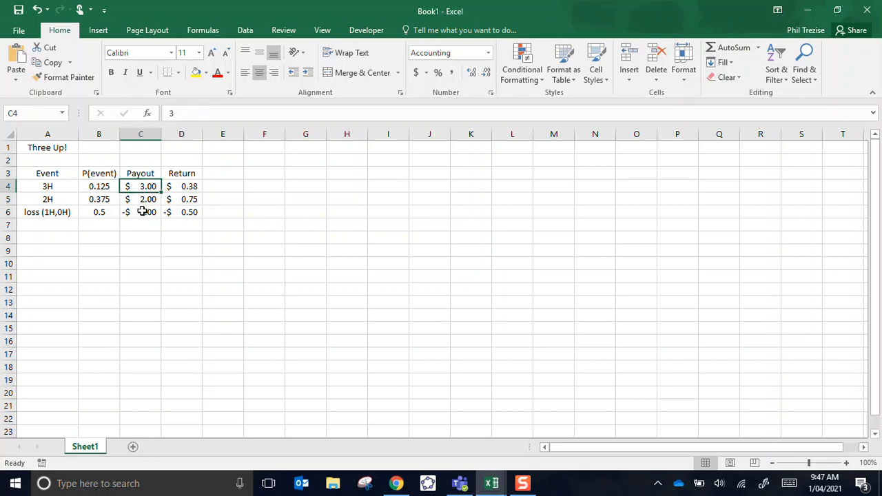
pyautogui.hotkey('shift', 'Right')
pyautogui.hotkey('shift', 'Down')
pyautogui.hotkey('shift', 'Down')
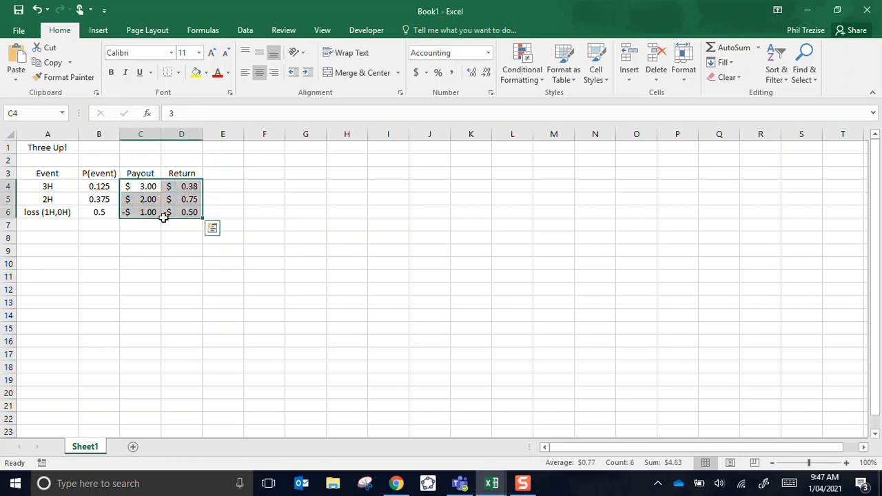
pyautogui.click(488, 53)
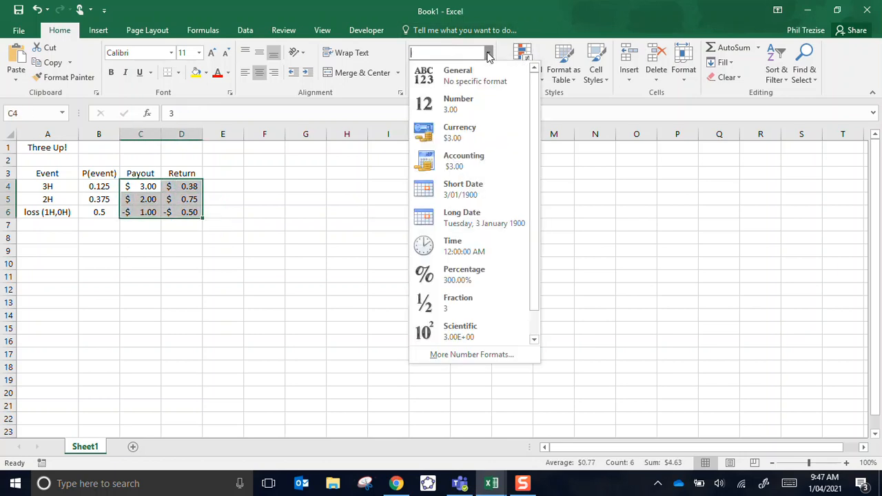
pyautogui.click(472, 354)
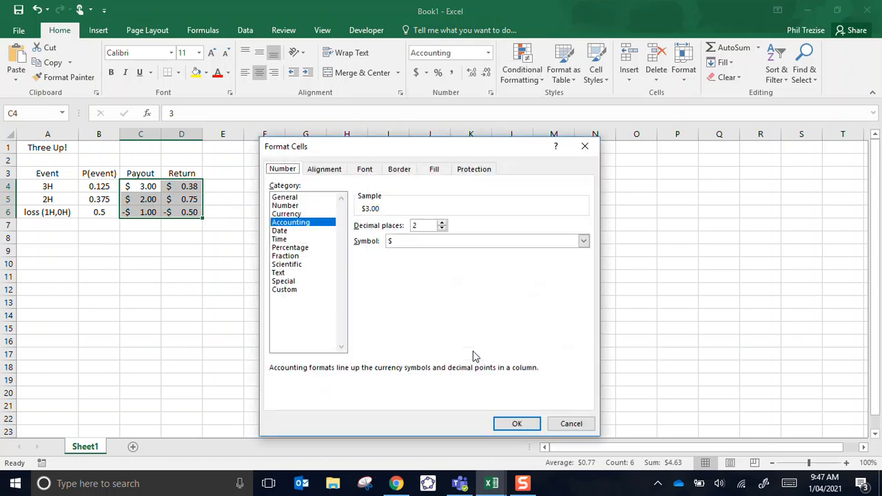
pyautogui.click(287, 214)
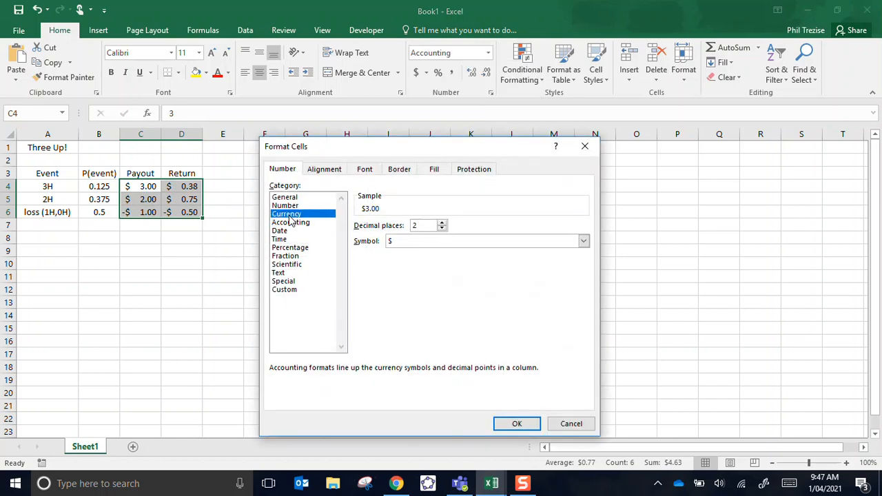
pyautogui.click(384, 293)
pyautogui.click(536, 423)
pyautogui.click(222, 276)
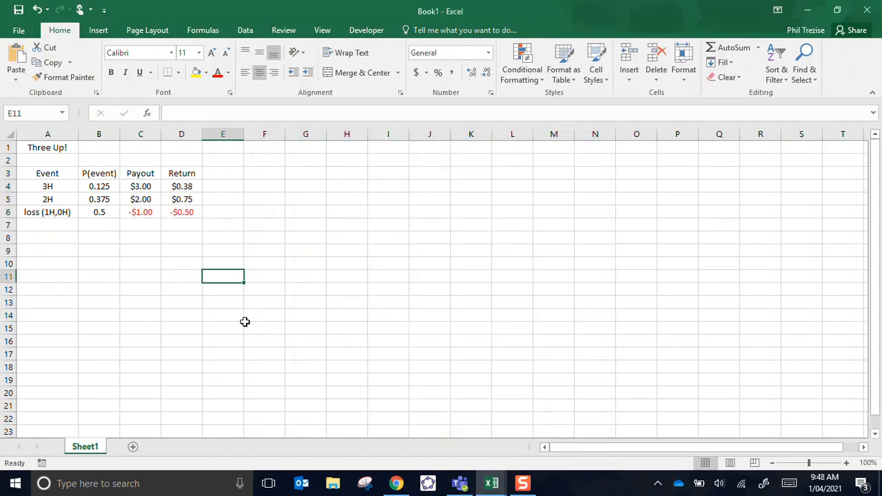
# - Total the returns in D8 with the formula =SUM(D4:D6)
pyautogui.click(176, 236)
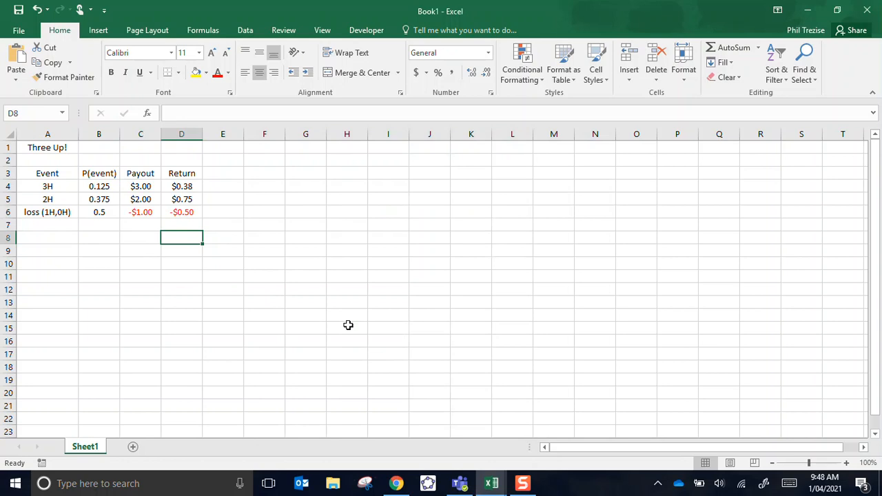
pyautogui.press('Left')
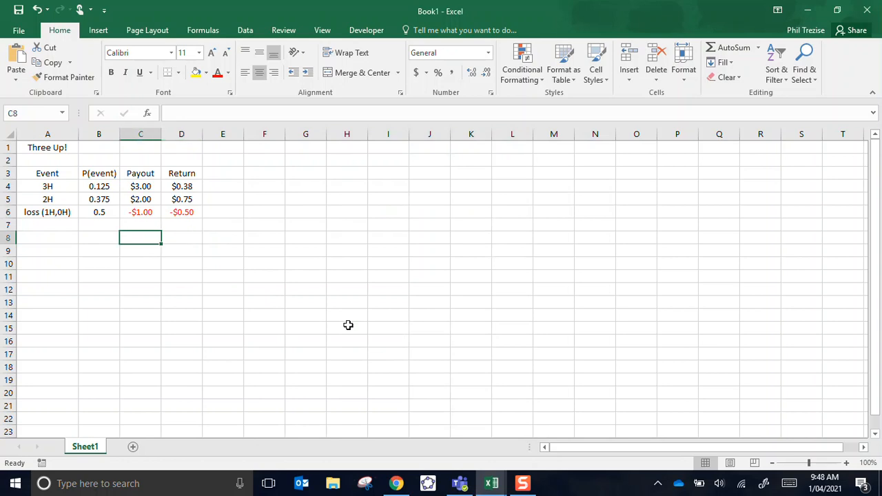
pyautogui.press('Right')
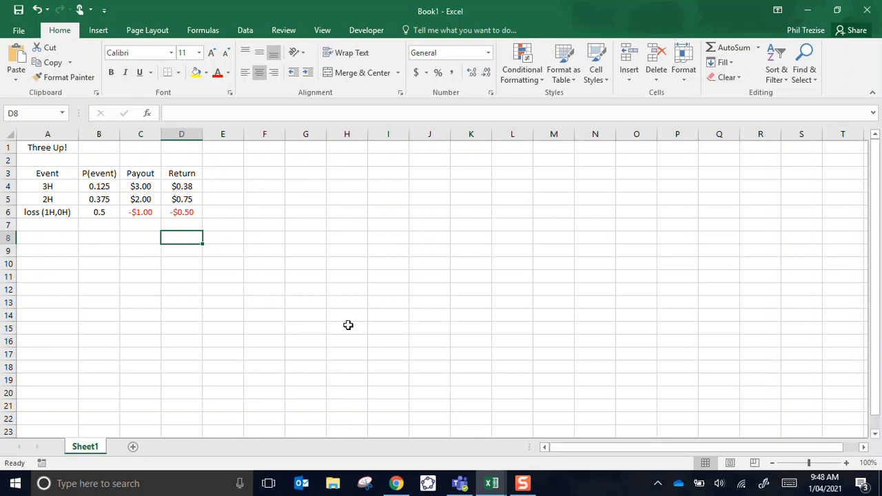
pyautogui.write('=sum(')
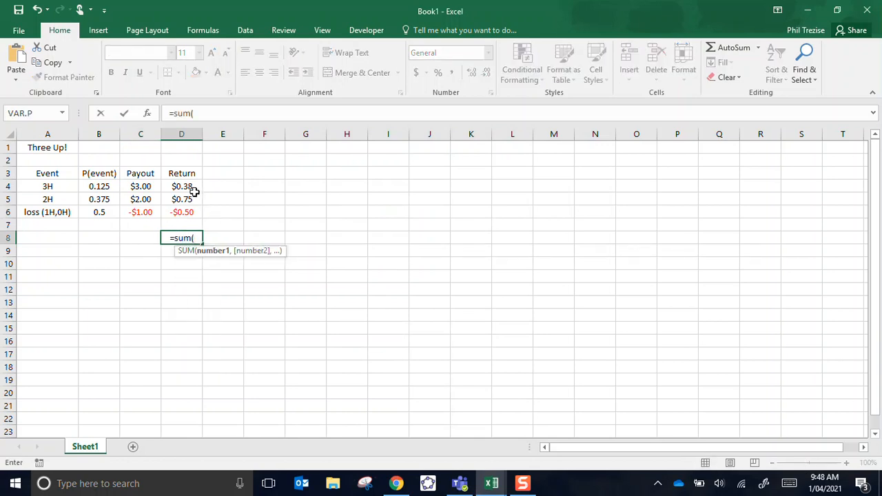
pyautogui.moveTo(191, 190); pyautogui.dragTo(189, 213)
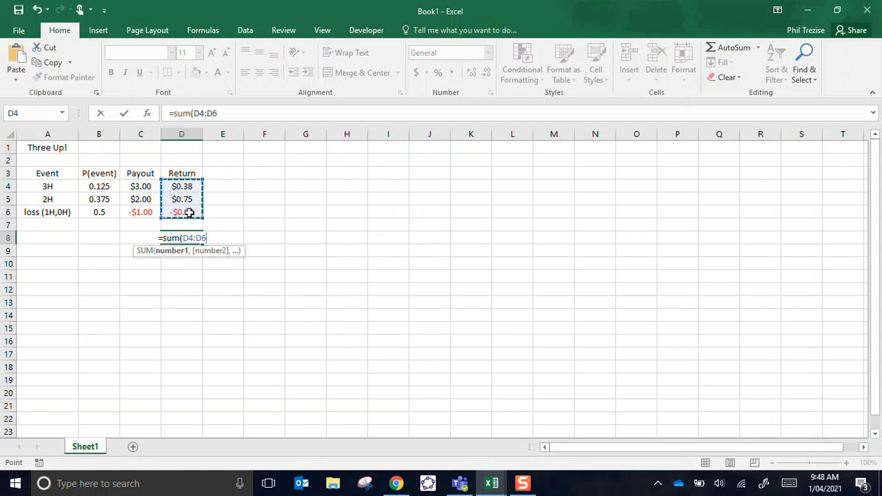
pyautogui.write(')')
pyautogui.press('Return')
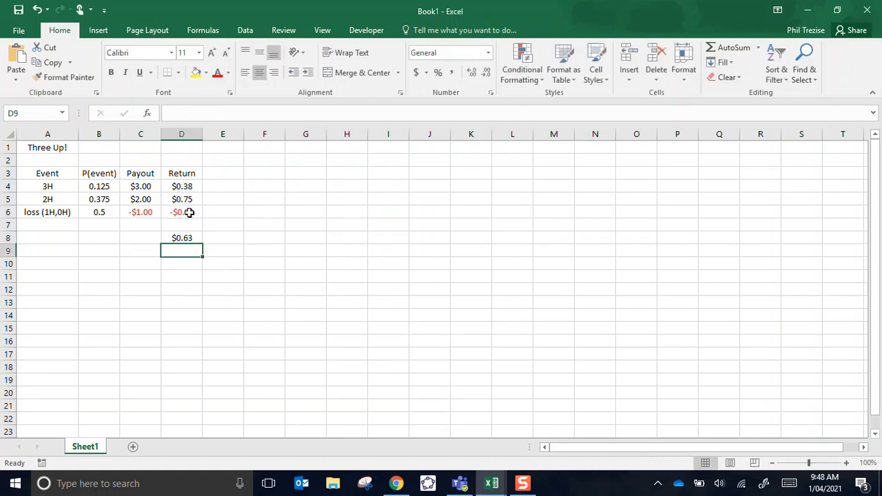
pyautogui.press('Up')
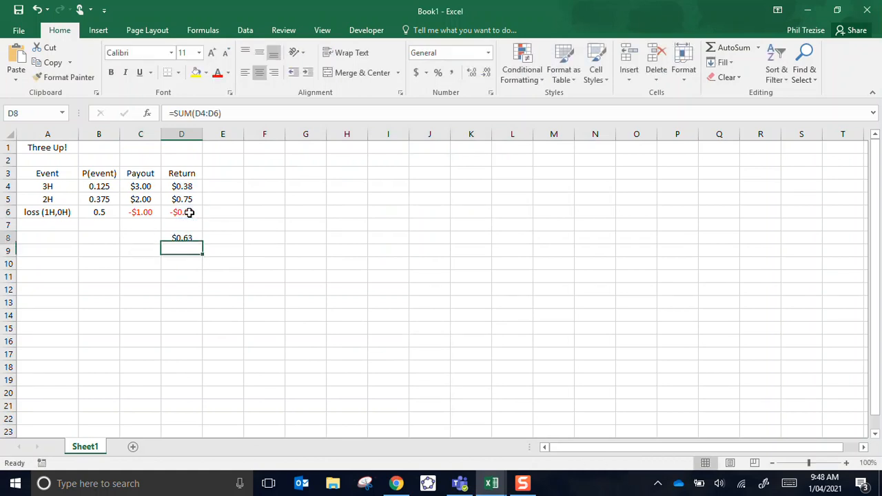
# - Set the 3H payout in C4 to 2 and the 2H payout in C5 to 1
pyautogui.press('Left')
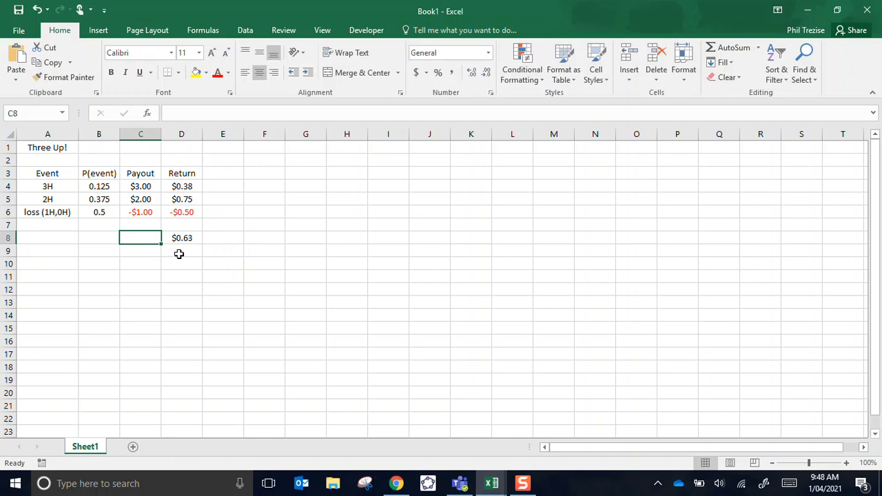
pyautogui.press('Up')
pyautogui.press('Up')
pyautogui.press('Up')
pyautogui.press('Up')
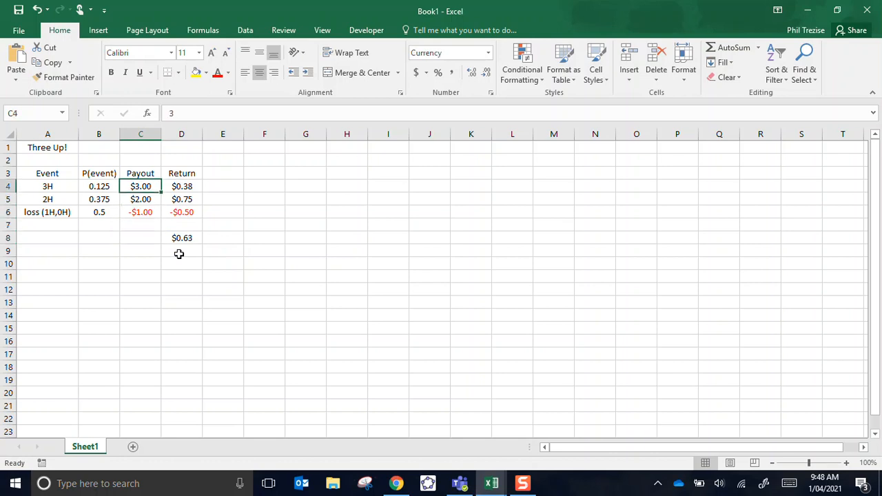
pyautogui.write('2')
pyautogui.press('Return')
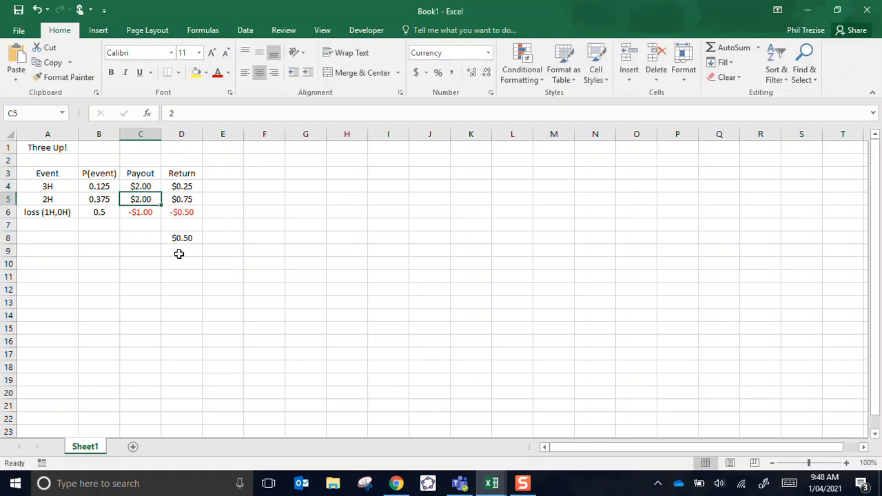
pyautogui.write('1')
pyautogui.press('Return')
pyautogui.press('Down')
pyautogui.press('Down')
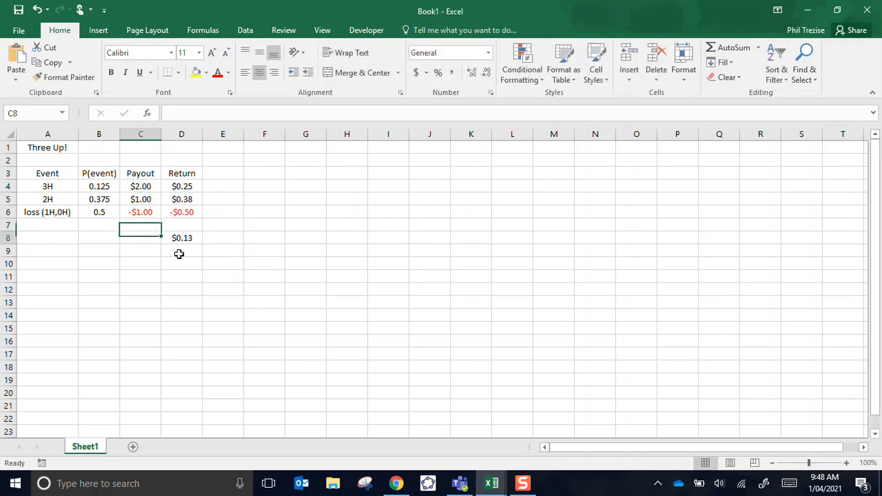
# - Examine the returns in D4:D6 and their total in D8 against the 3H and 2H payouts
pyautogui.press('Up')
pyautogui.press('Right')
pyautogui.press('Up')
pyautogui.press('Up')
pyautogui.press('Up')
pyautogui.press('Down')
pyautogui.press('Down')
pyautogui.press('Down')
pyautogui.press('Down')
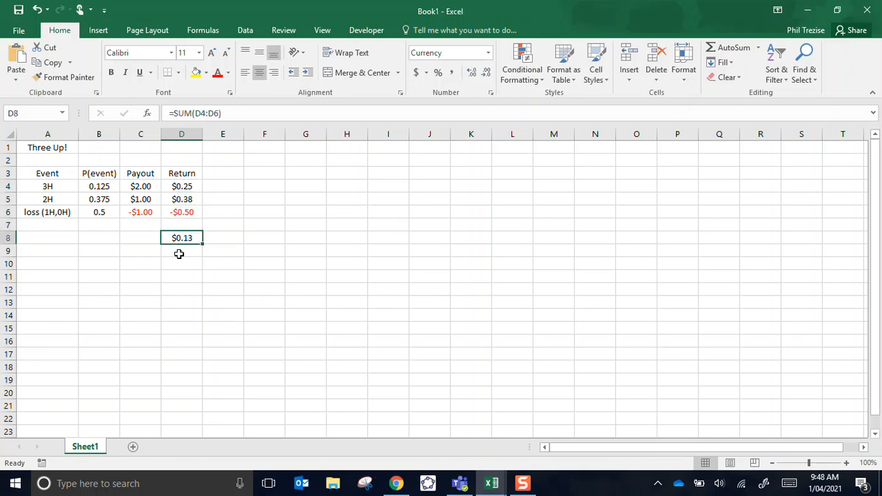
pyautogui.press('Up')
pyautogui.press('Up')
pyautogui.press('Up')
pyautogui.press('Up')
pyautogui.press('Left')
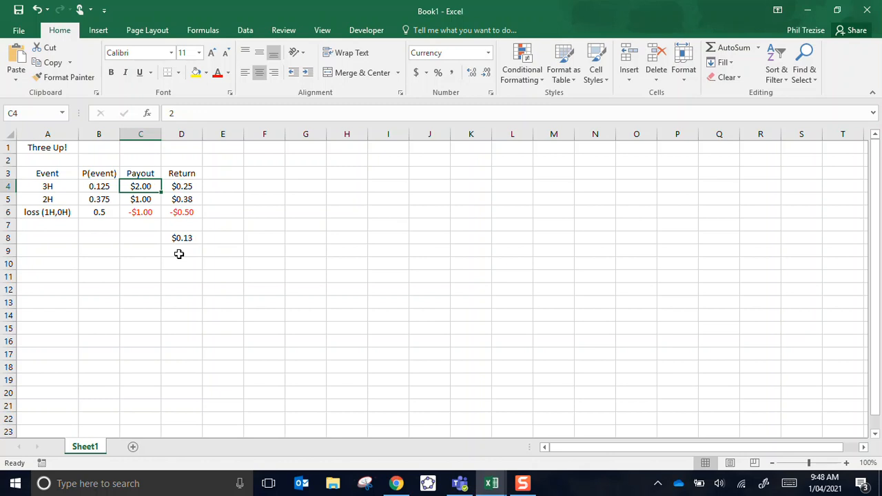
pyautogui.press('Right')
pyautogui.press('Down')
pyautogui.press('Down')
pyautogui.press('Down')
# - Try a payout of 0.5 for the 3H event in C4
pyautogui.press('Left')
pyautogui.press('Left')
pyautogui.press('Up')
pyautogui.press('Up')
pyautogui.press('Right')
pyautogui.press('Up')
pyautogui.write('0.5')
pyautogui.press('Return')
# - Set the 3H payout in C4 to 1.5 and the 2H payout in C5 to 0.75
pyautogui.press('Up')
pyautogui.write('1.5')
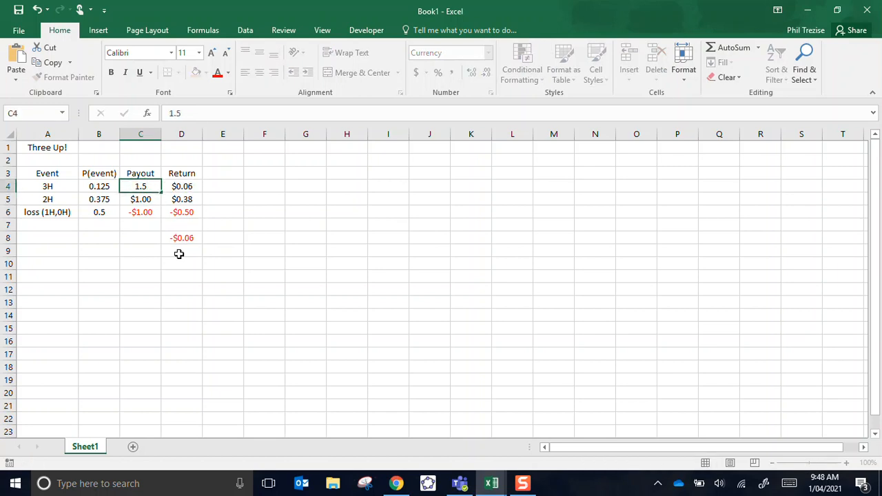
pyautogui.press('Return')
pyautogui.write('.75')
pyautogui.press('Return')
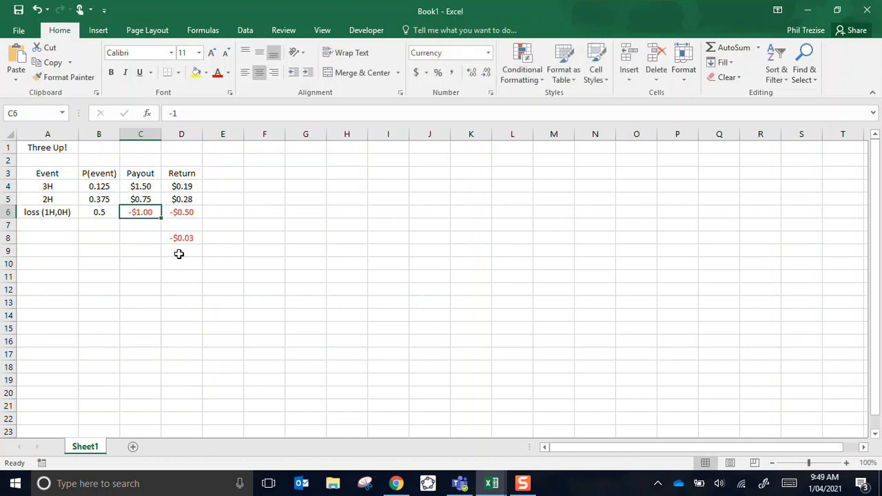
# - Label the total with "Player loss (Casino profit)" in C8 and right-align the label
pyautogui.press('Down')
pyautogui.press('Down')
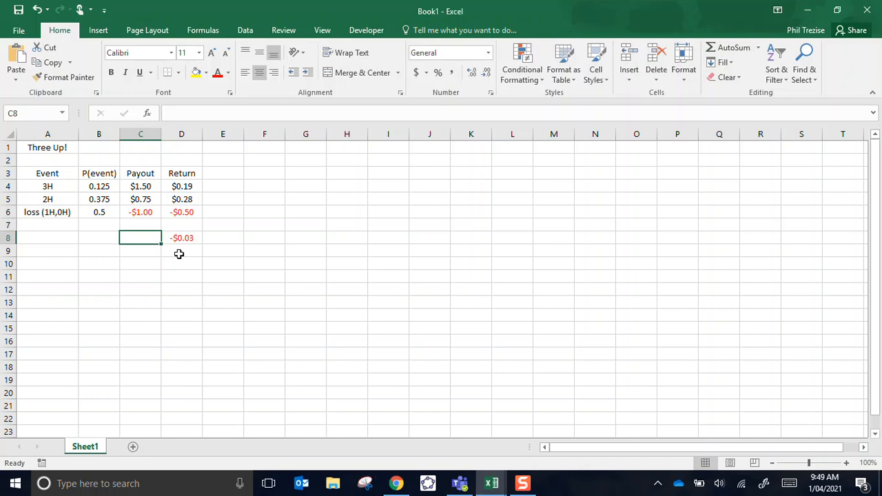
pyautogui.write('Pl')
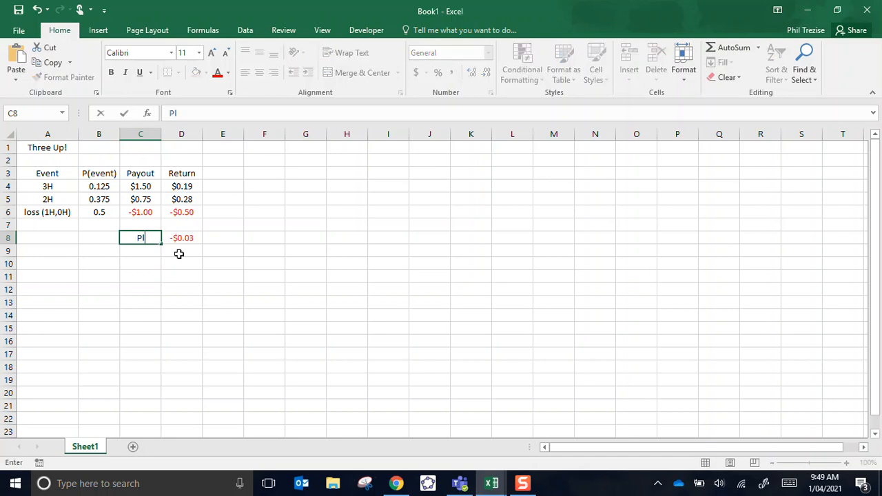
pyautogui.write('ayer loss (Casi')
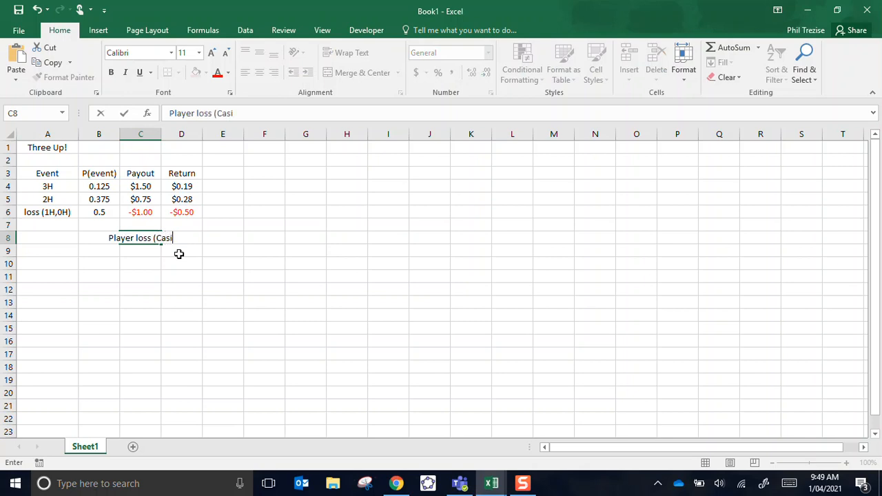
pyautogui.write('no profit)')
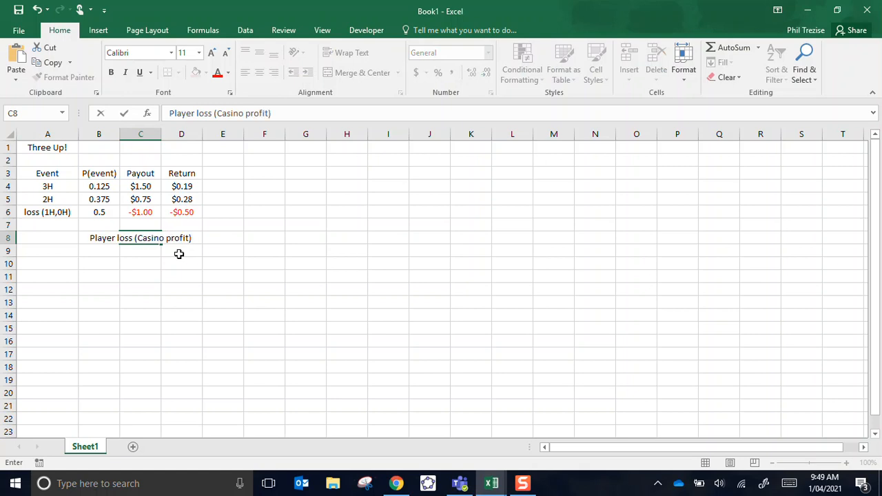
pyautogui.press('Return')
pyautogui.click(142, 238)
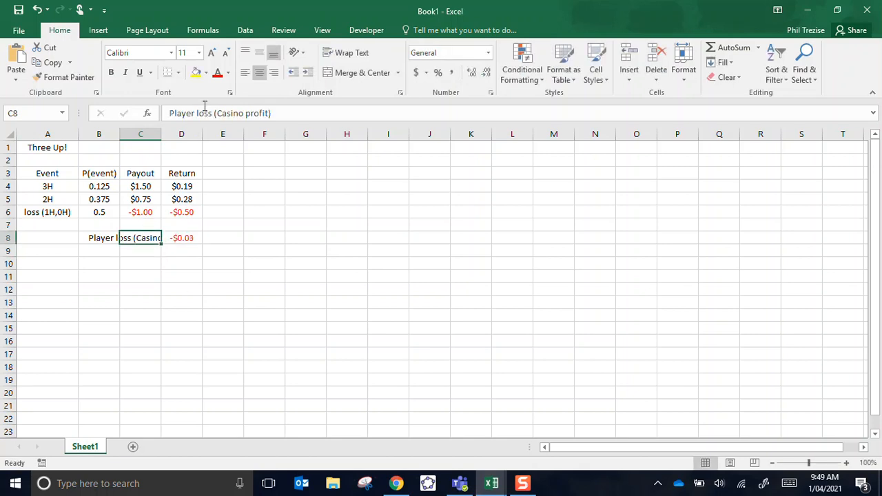
pyautogui.click(273, 73)
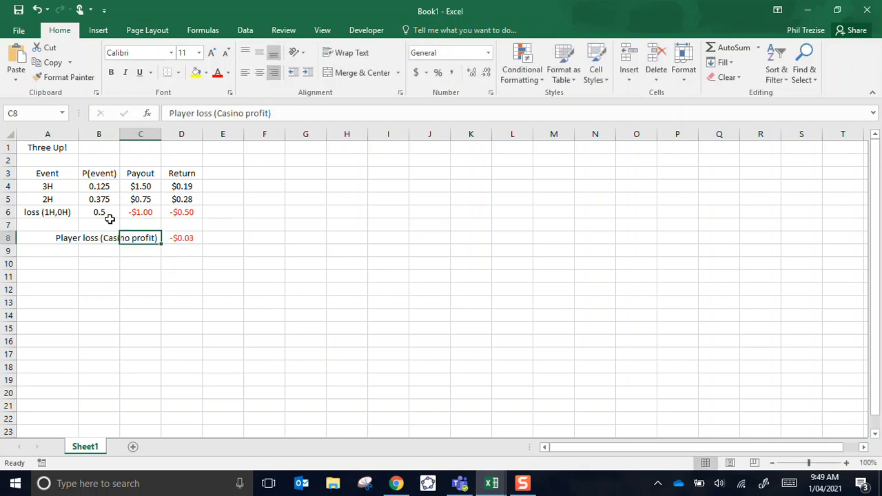
# - Enter the label "House Edge" in C9 and right-align it
pyautogui.click(133, 253)
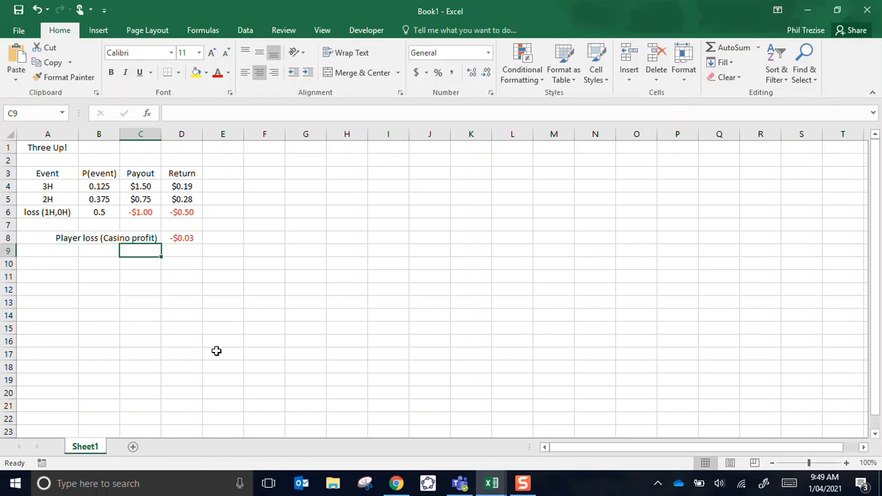
pyautogui.write('House')
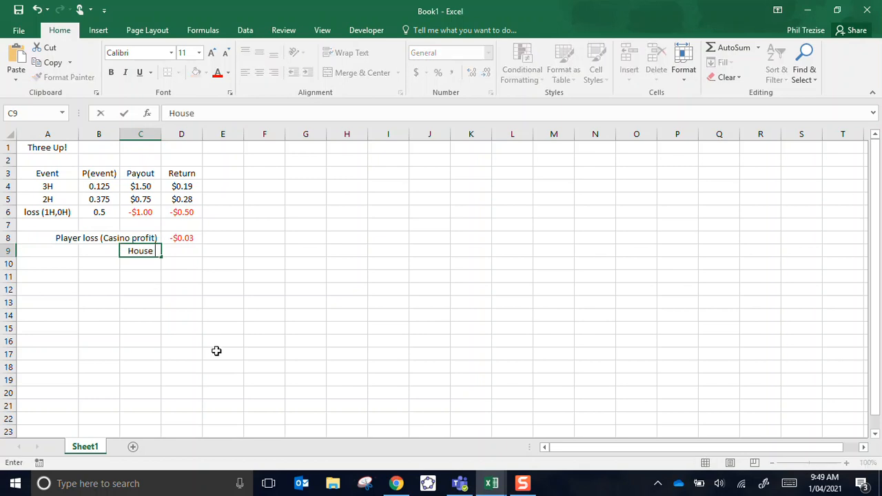
pyautogui.write(' Edge')
pyautogui.hotkey('ctrl', 'Return')
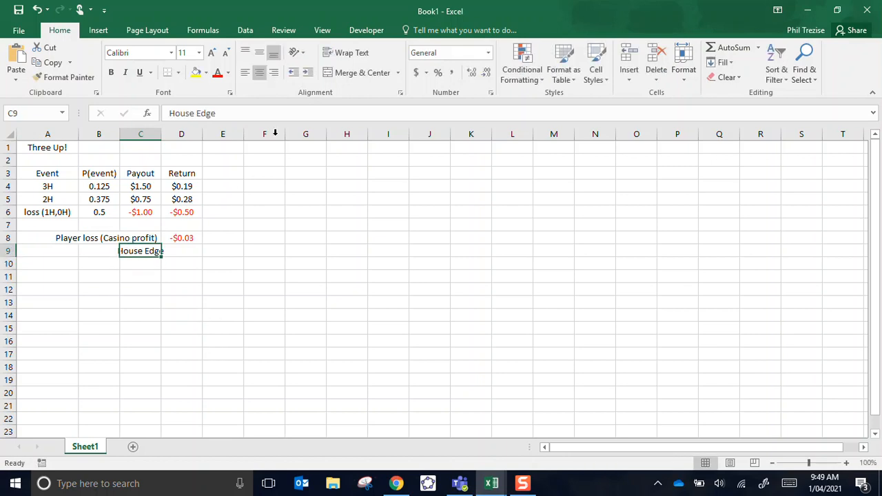
pyautogui.click(274, 73)
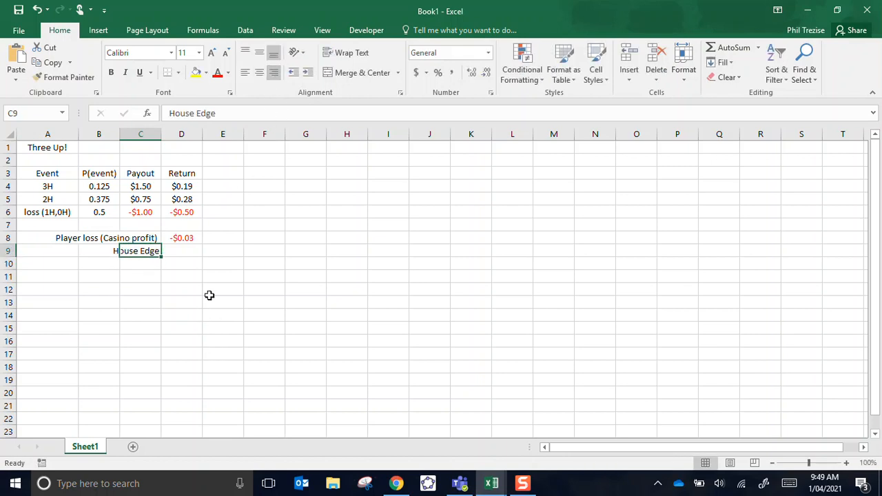
# - Calculate the house edge in D9 with the formula =-1*D8
pyautogui.click(181, 237)
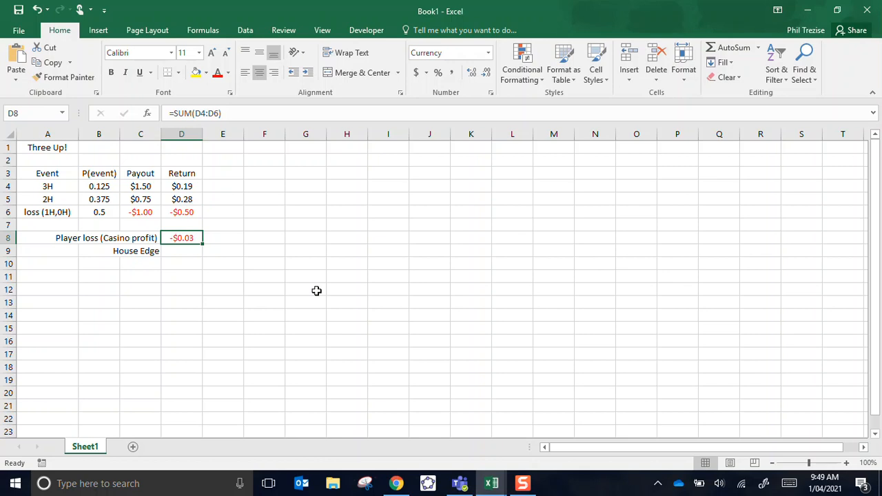
pyautogui.press('Down')
pyautogui.write('=')
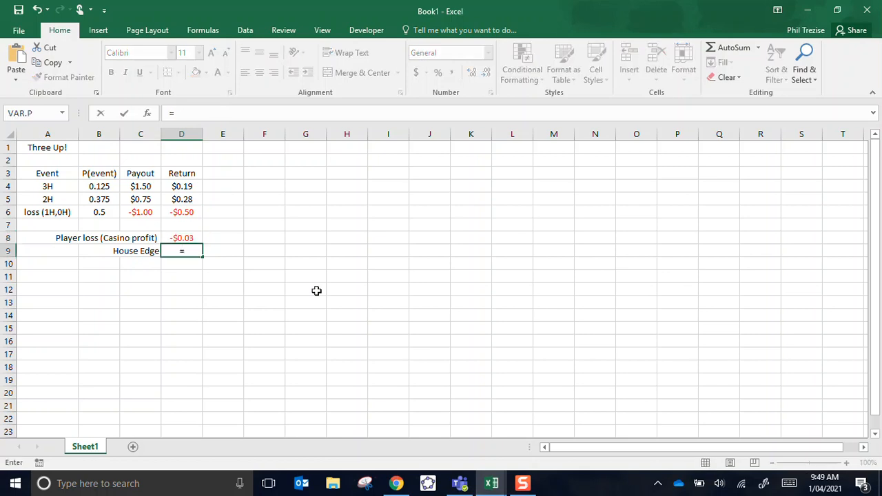
pyautogui.write('-')
pyautogui.write('*')
pyautogui.click(186, 238)
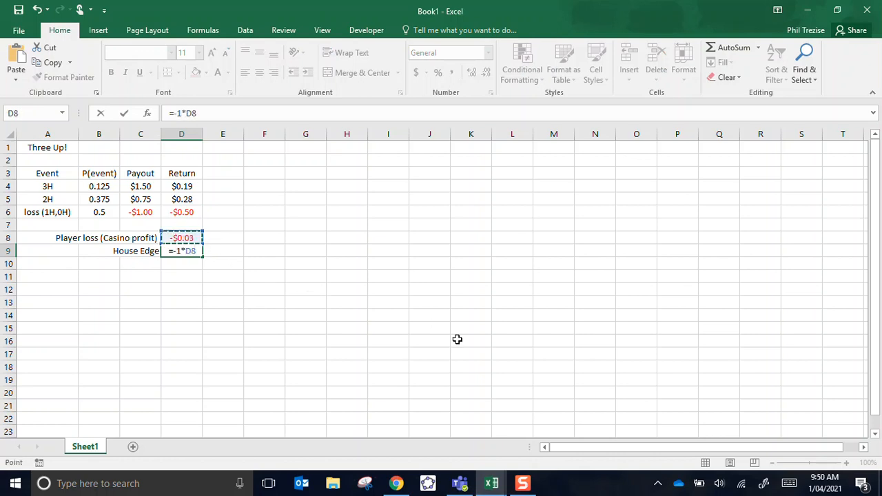
pyautogui.press('Return')
# - Format the house edge in D9 as a percentage with one decimal place
pyautogui.press('Up')
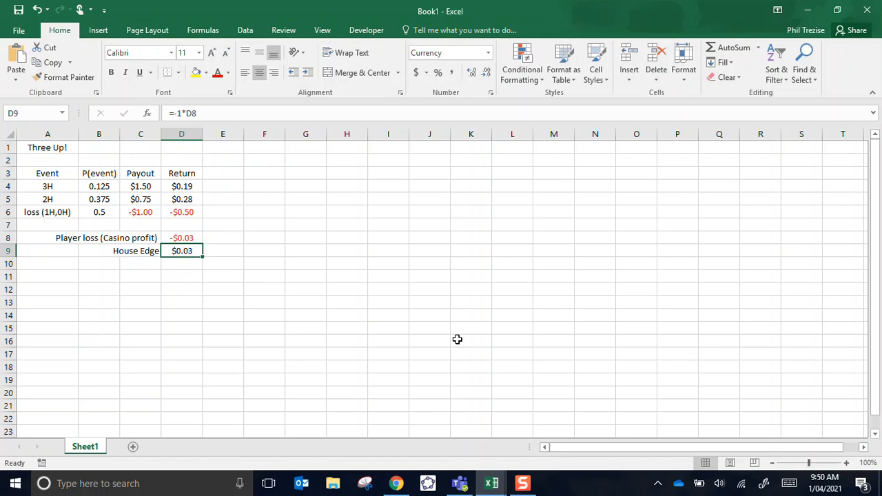
pyautogui.click(437, 74)
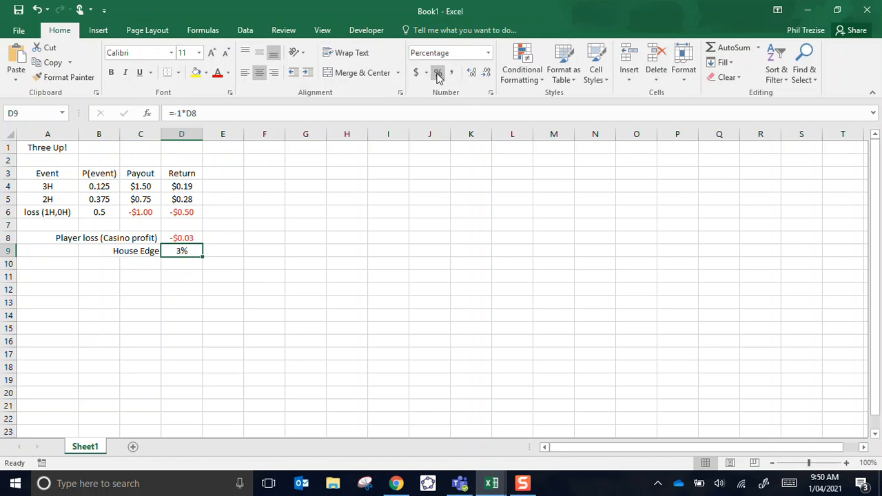
pyautogui.click(472, 73)
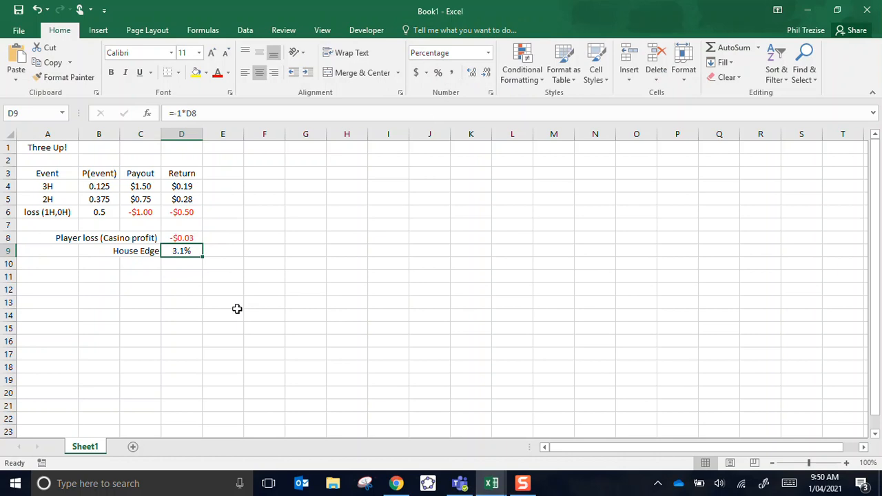
# - Examine the house edge and compare the payouts and returns of the 3H and 2H events
pyautogui.press('Up')
pyautogui.press('Up')
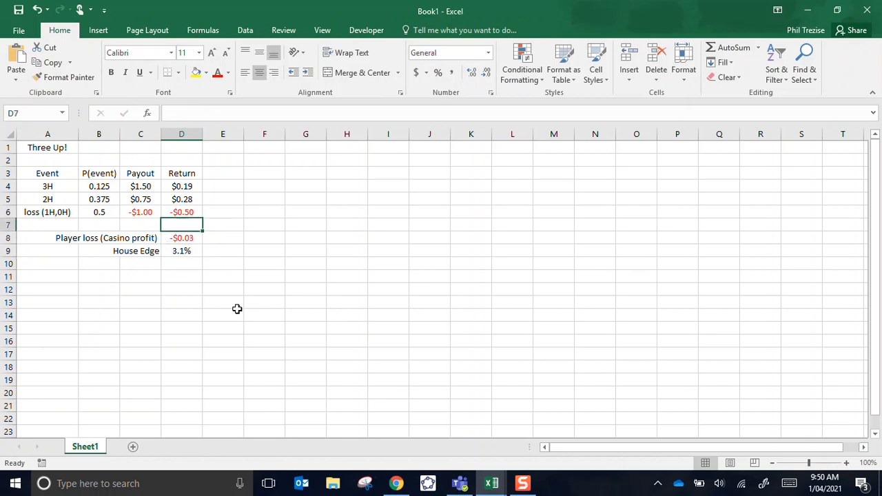
pyautogui.press('Left')
pyautogui.press('Right')
pyautogui.press('Down')
pyautogui.press('Down')
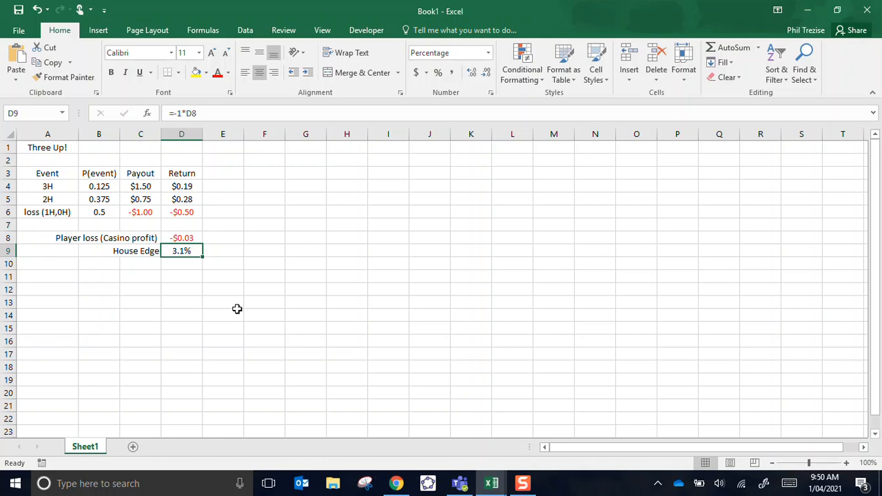
pyautogui.press('Up')
pyautogui.press('Up')
pyautogui.press('Up')
pyautogui.press('Up')
pyautogui.press('Left')
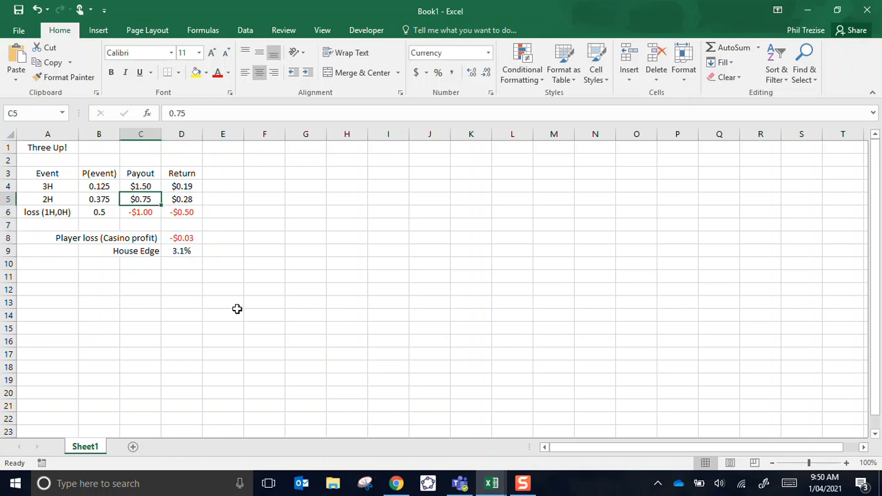
pyautogui.press('Right')
pyautogui.press('Up')
pyautogui.press('Down')
pyautogui.press('Up')
pyautogui.press('Down')
pyautogui.press('Up')
pyautogui.press('Up')
pyautogui.press('Down')
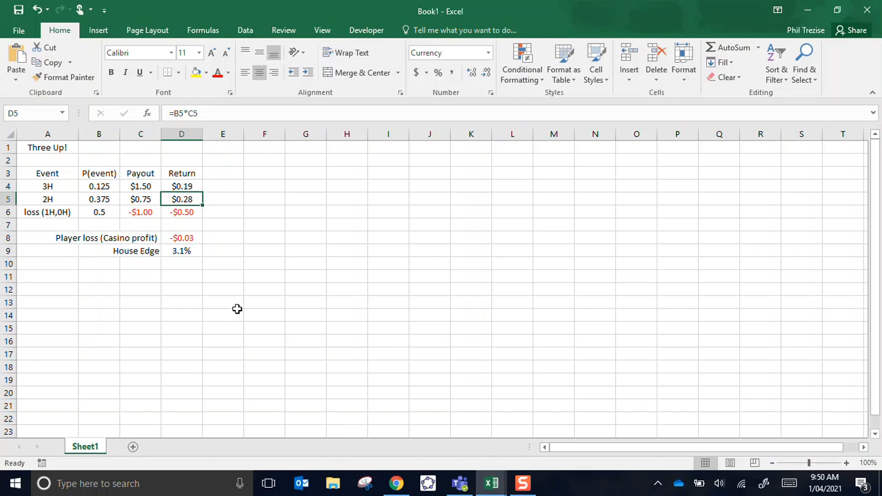
pyautogui.press('Up')
pyautogui.press('Left')
pyautogui.press('Right')
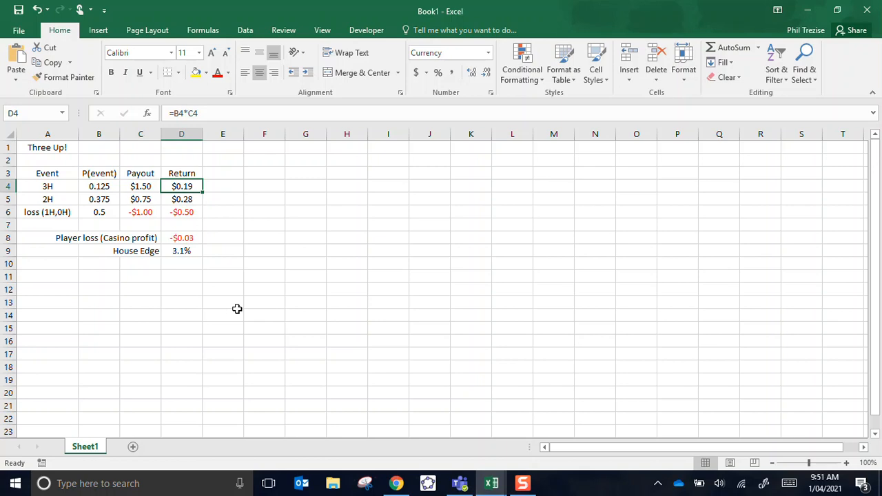
pyautogui.press('Down')
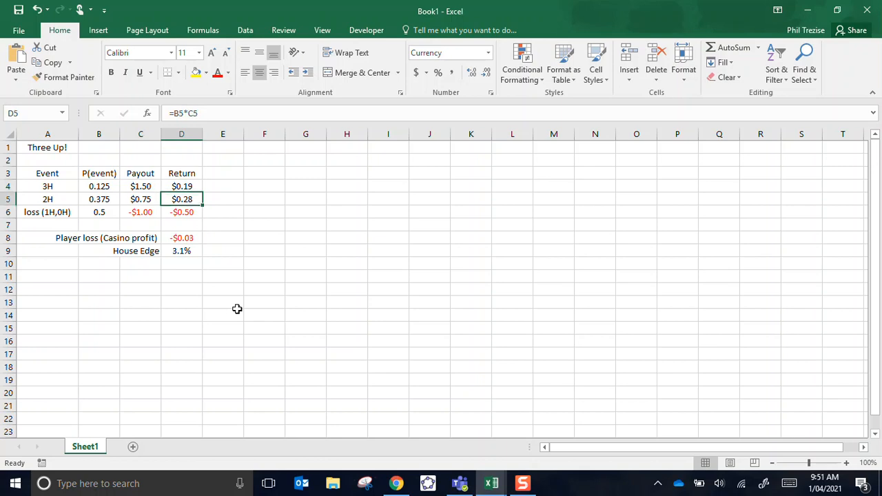
pyautogui.press('Left')
pyautogui.press('Left')
pyautogui.press('Right')
pyautogui.press('Right')
pyautogui.press('Left')
pyautogui.press('Right')
pyautogui.press('Left')
pyautogui.press('Right')
pyautogui.press('Right')
# - Set the 2H payout in C5 to 0.5
pyautogui.press('Left')
pyautogui.press('Left')
pyautogui.write('0.5')
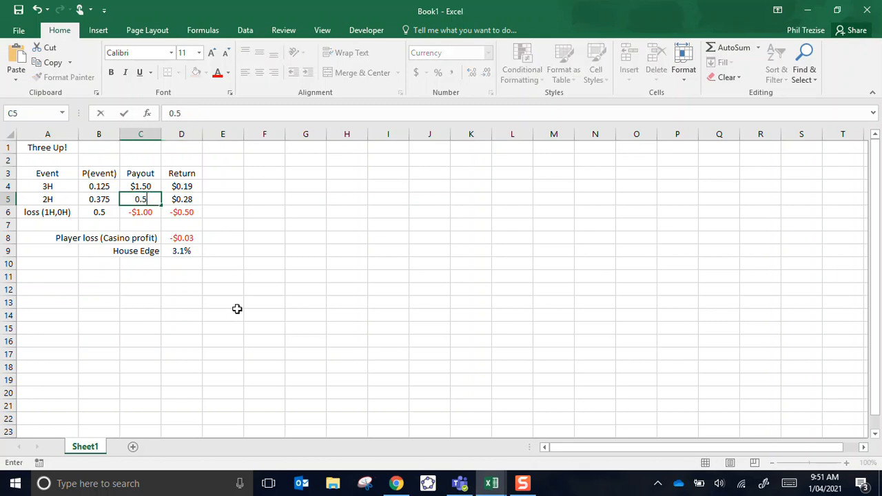
pyautogui.press('Return')
pyautogui.press('Up')
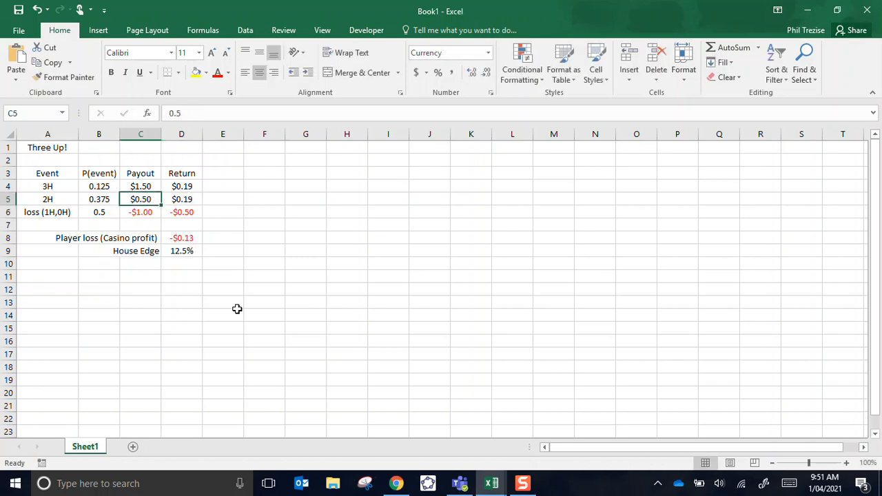
# - Examine the recalculated returns, the player loss in D8 and the house edge in D9
pyautogui.press('Right')
pyautogui.press('Up')
pyautogui.press('Down')
pyautogui.press('Down')
pyautogui.press('Down')
pyautogui.press('Down')
pyautogui.press('Down')
pyautogui.press('Down')
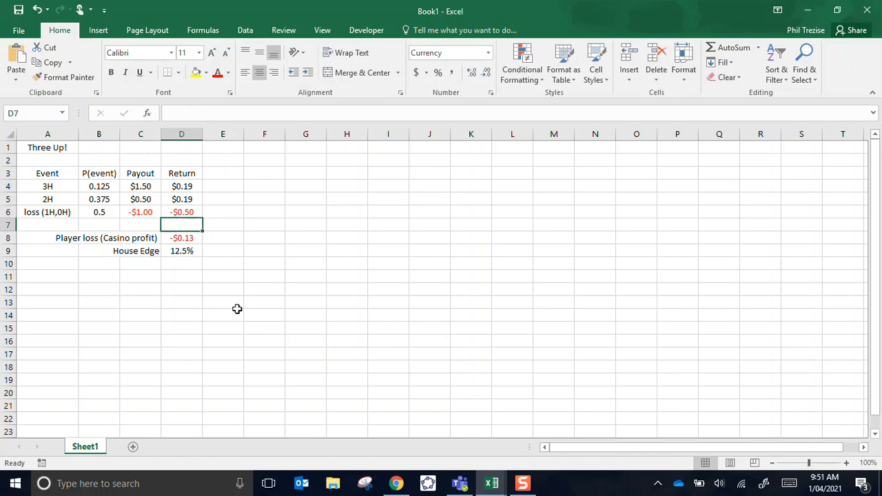